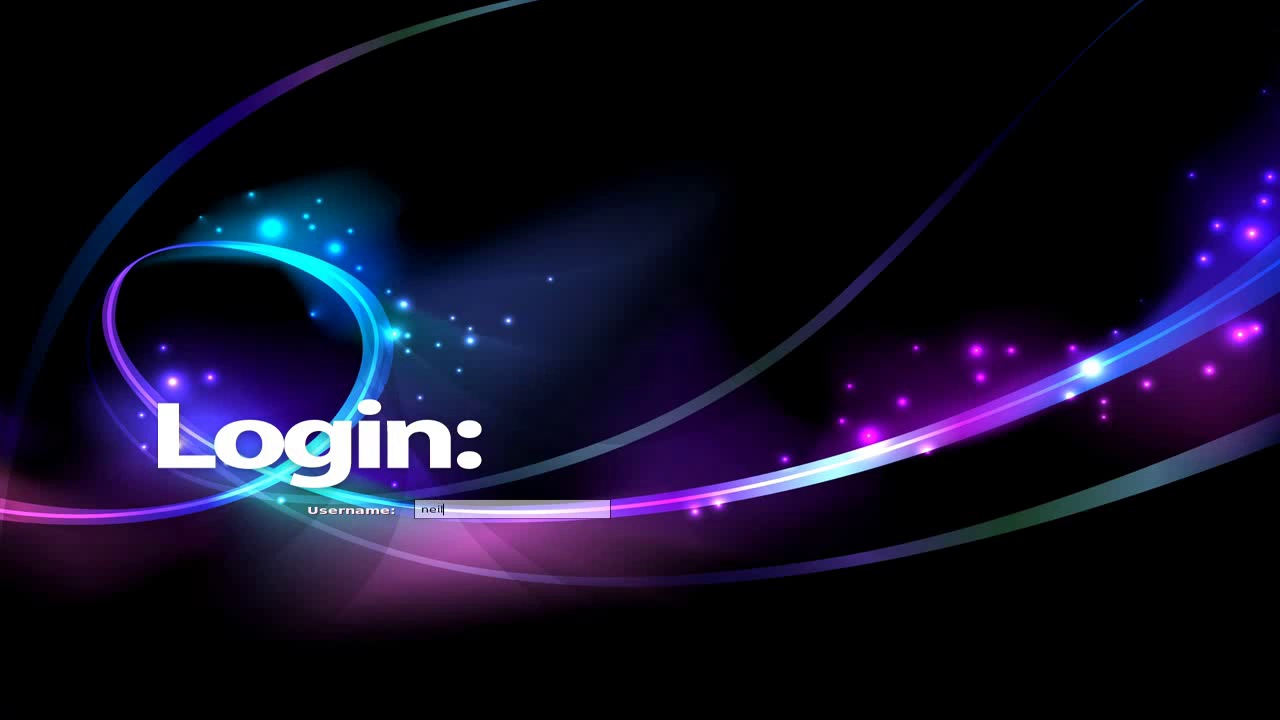
Submit the username at the Madbox Linux login prompt to continue to the password.
key(Return)
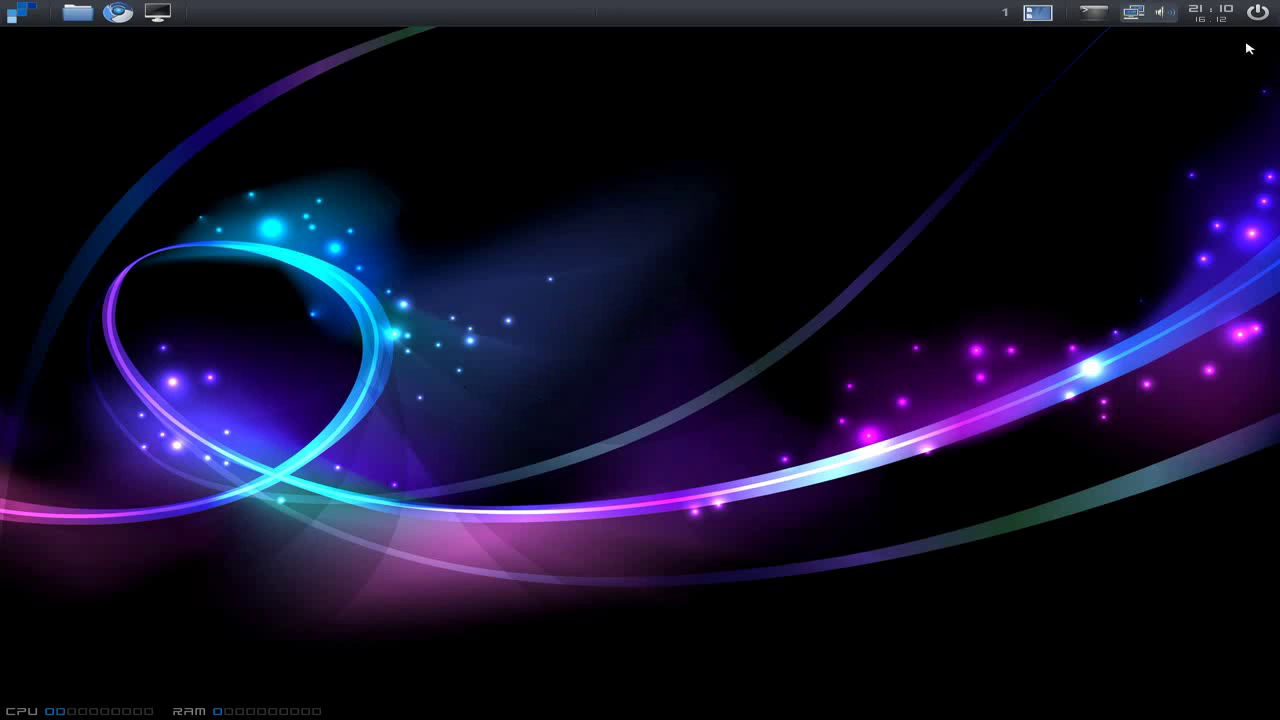
click(1257, 14)
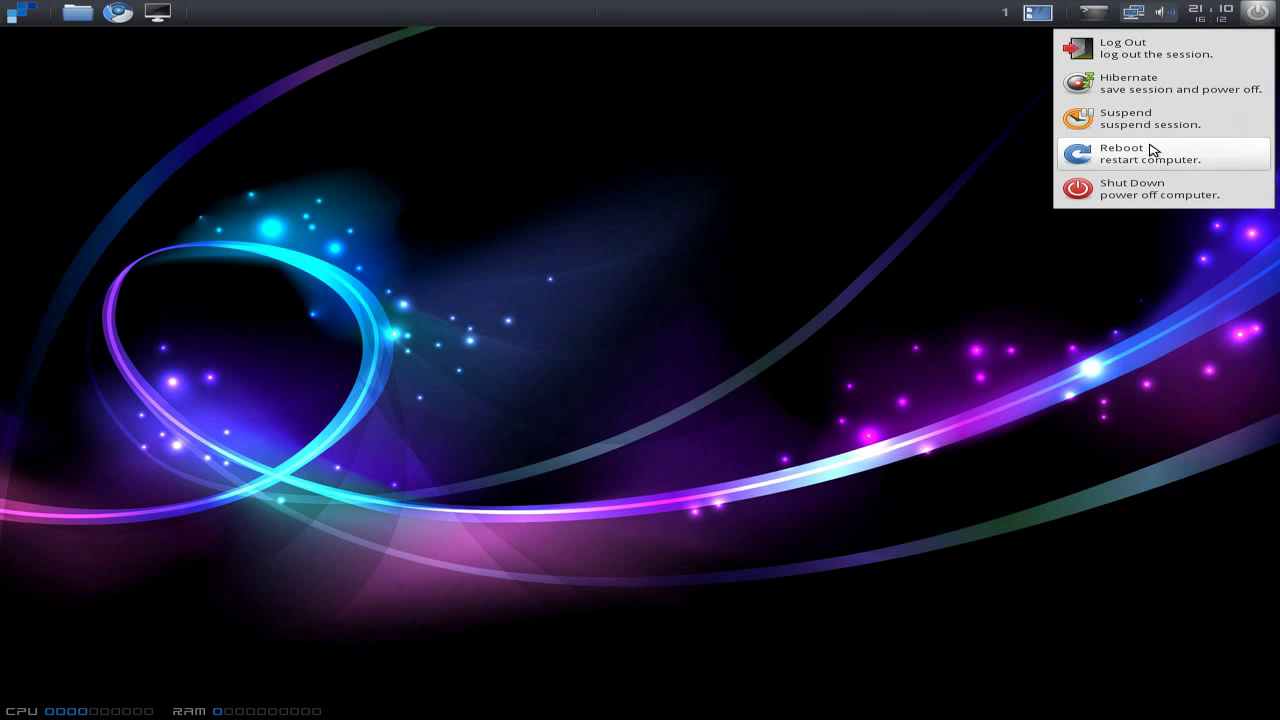
click(1168, 242)
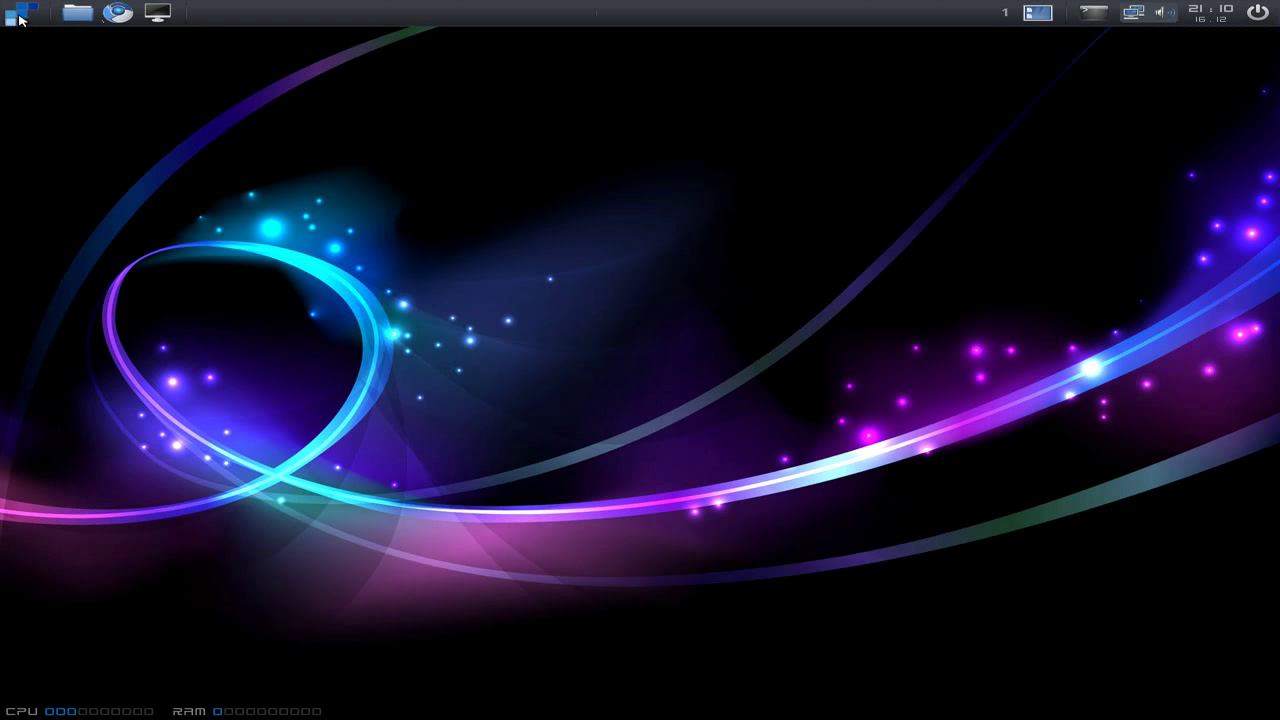
click(21, 18)
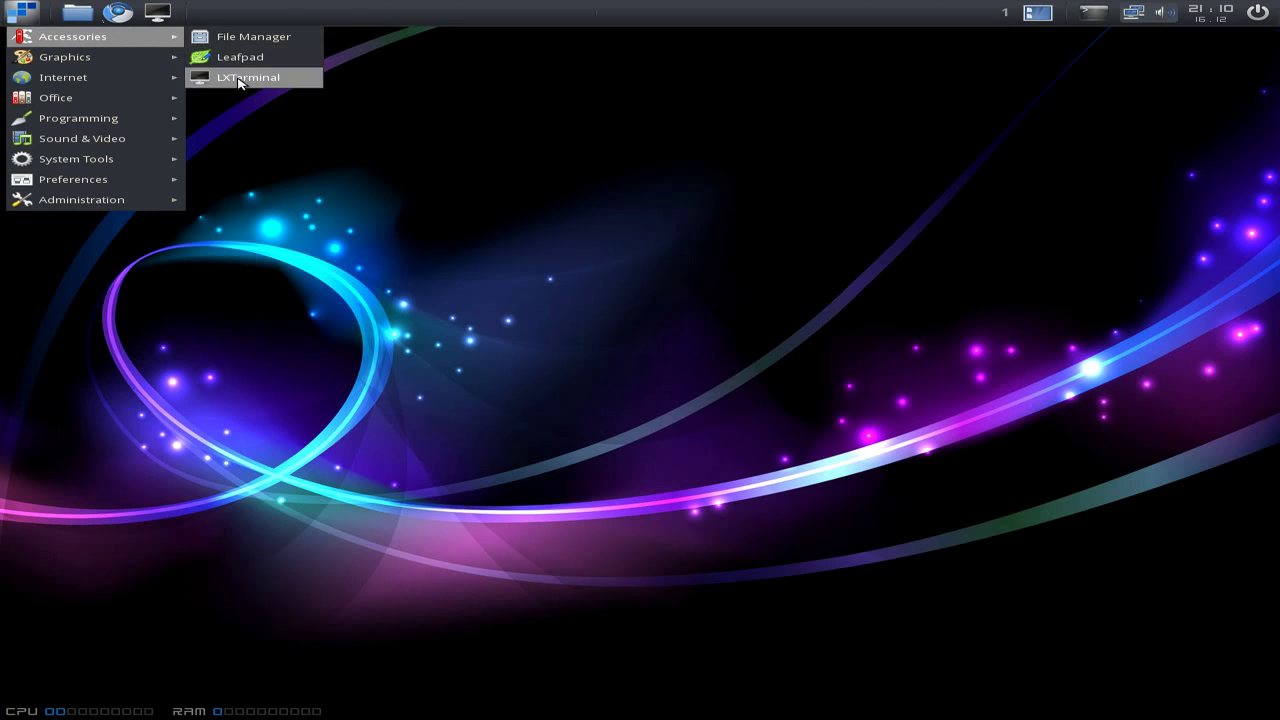
mouse_move(65, 57)
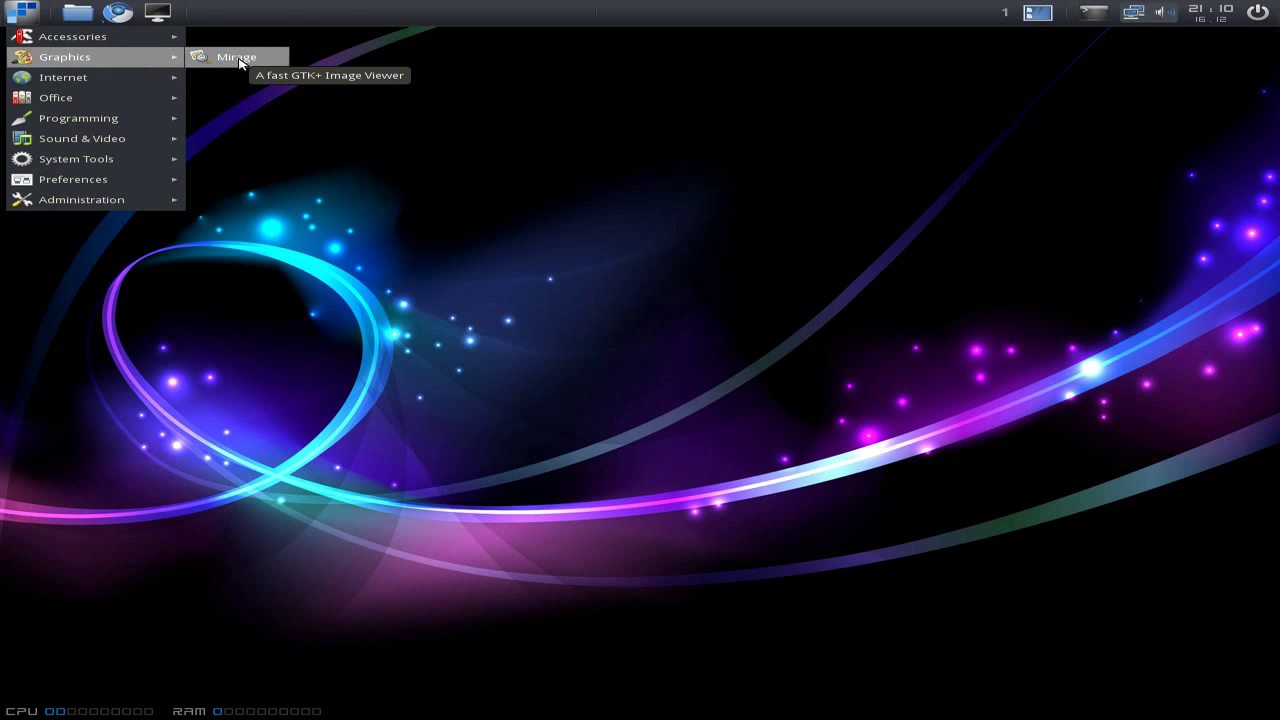
click(240, 62)
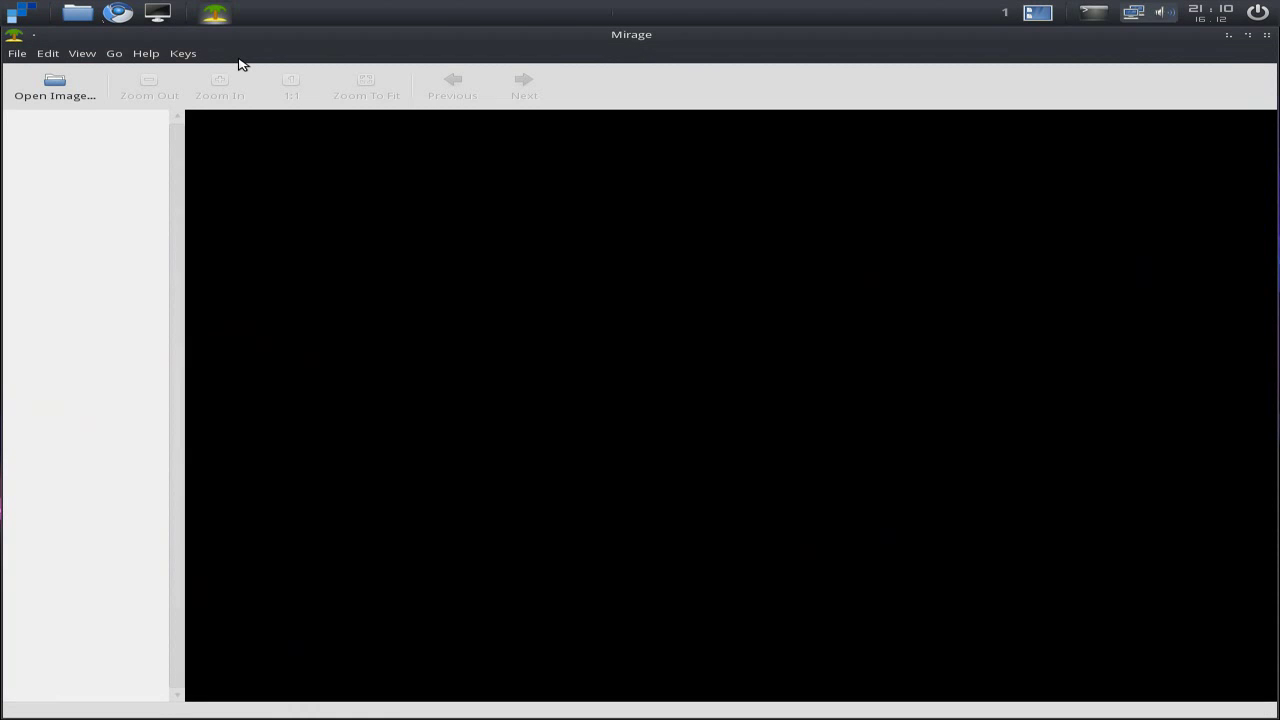
click(58, 90)
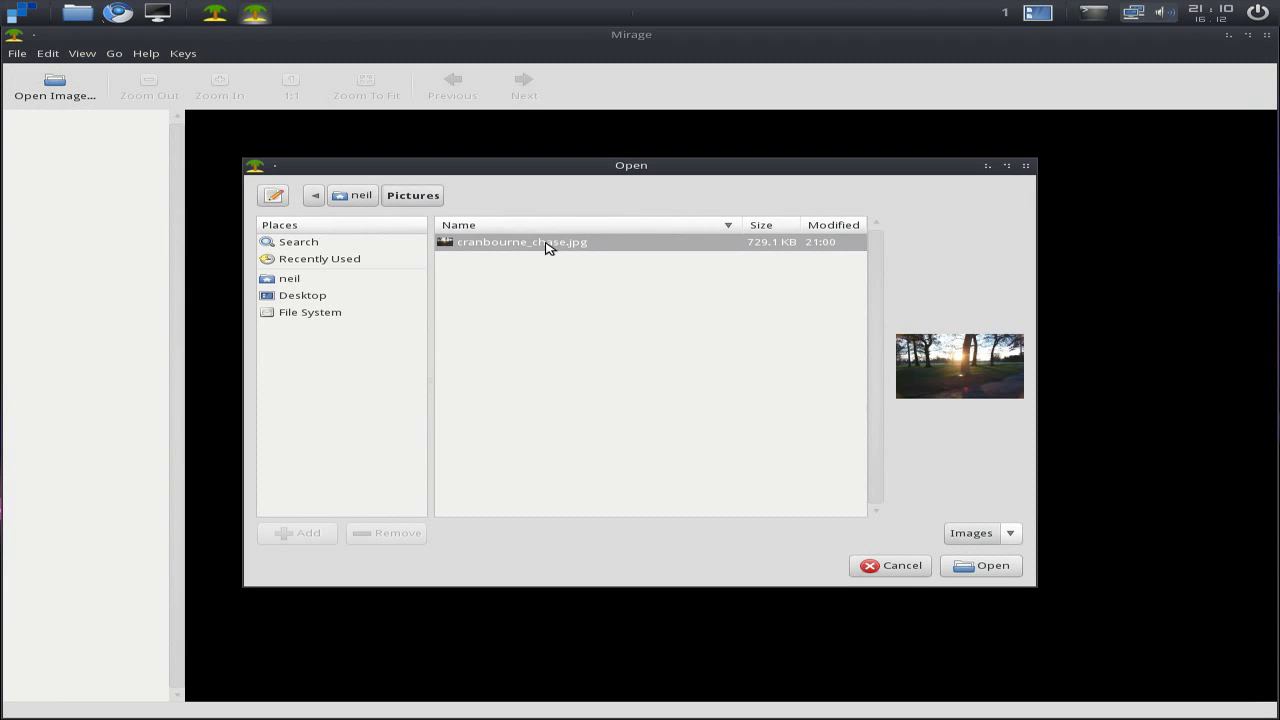
click(968, 568)
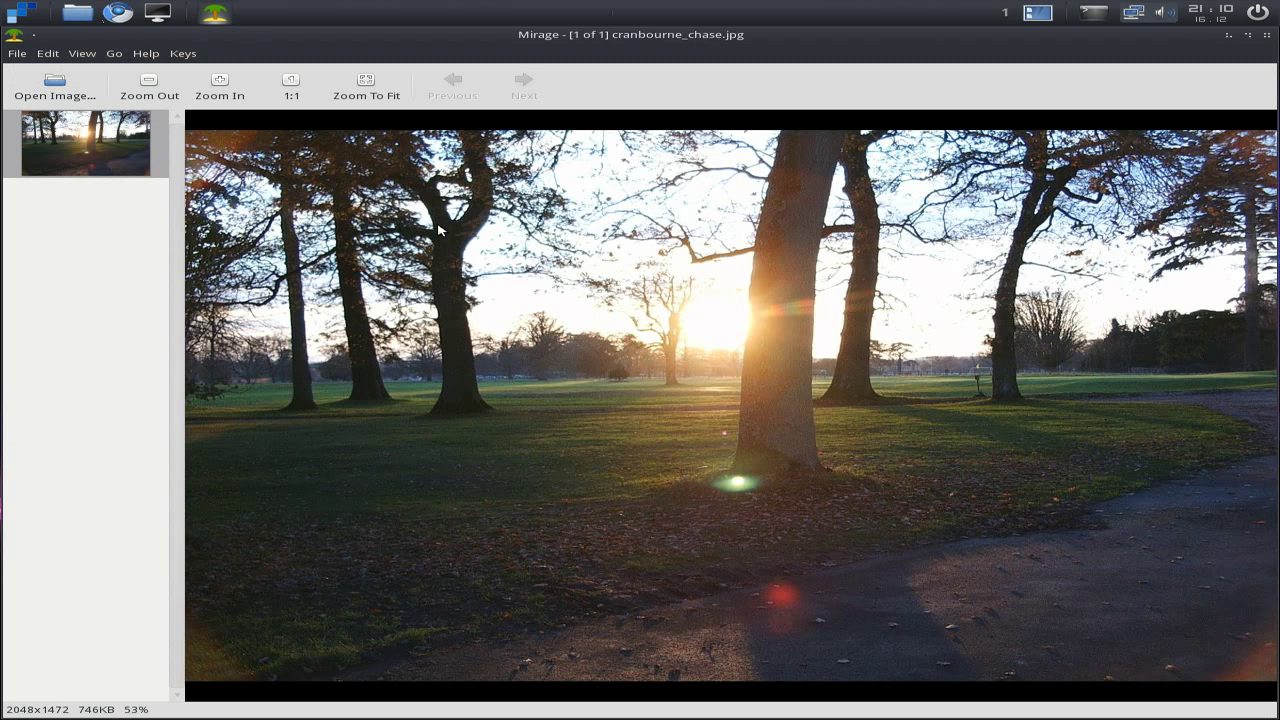
click(155, 96)
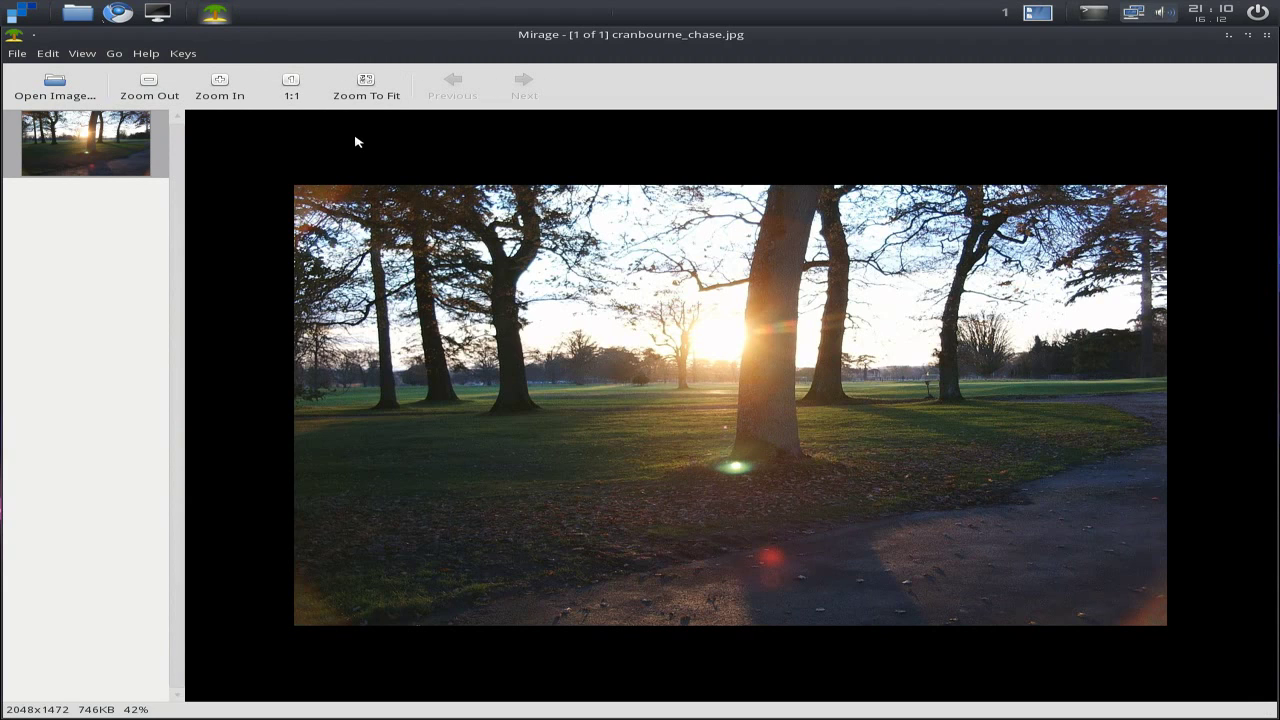
click(1265, 37)
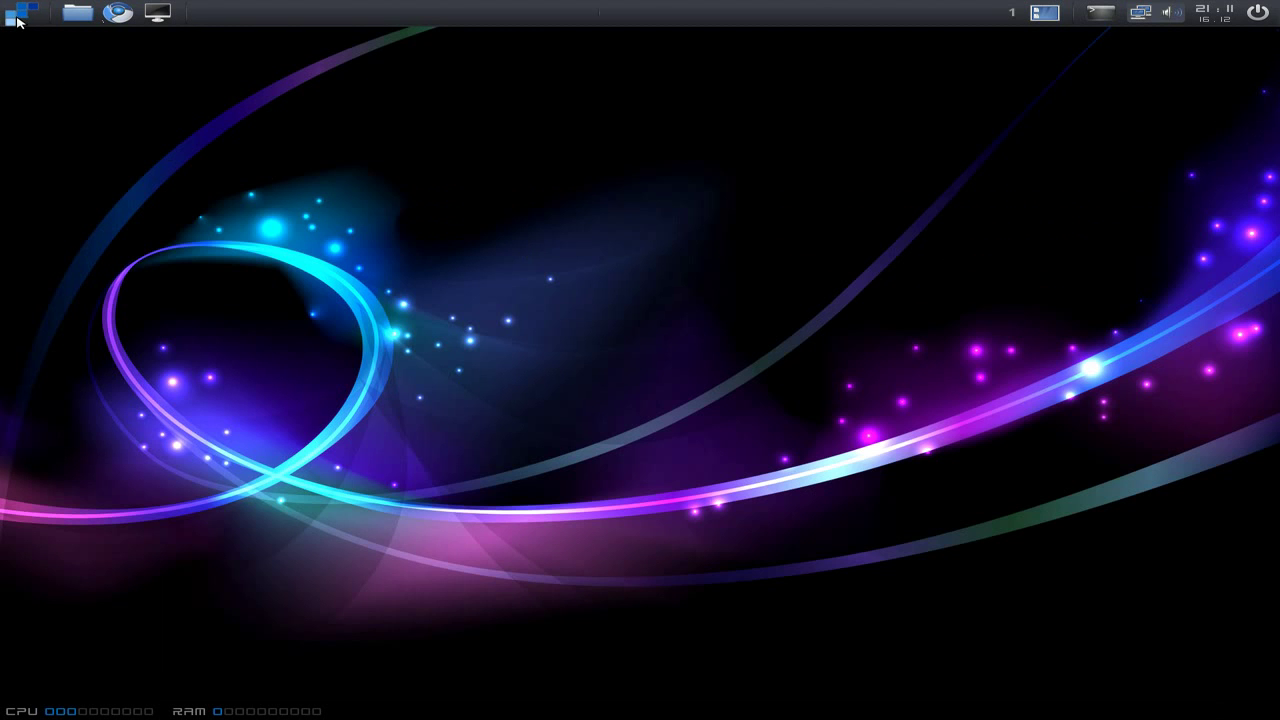
click(20, 14)
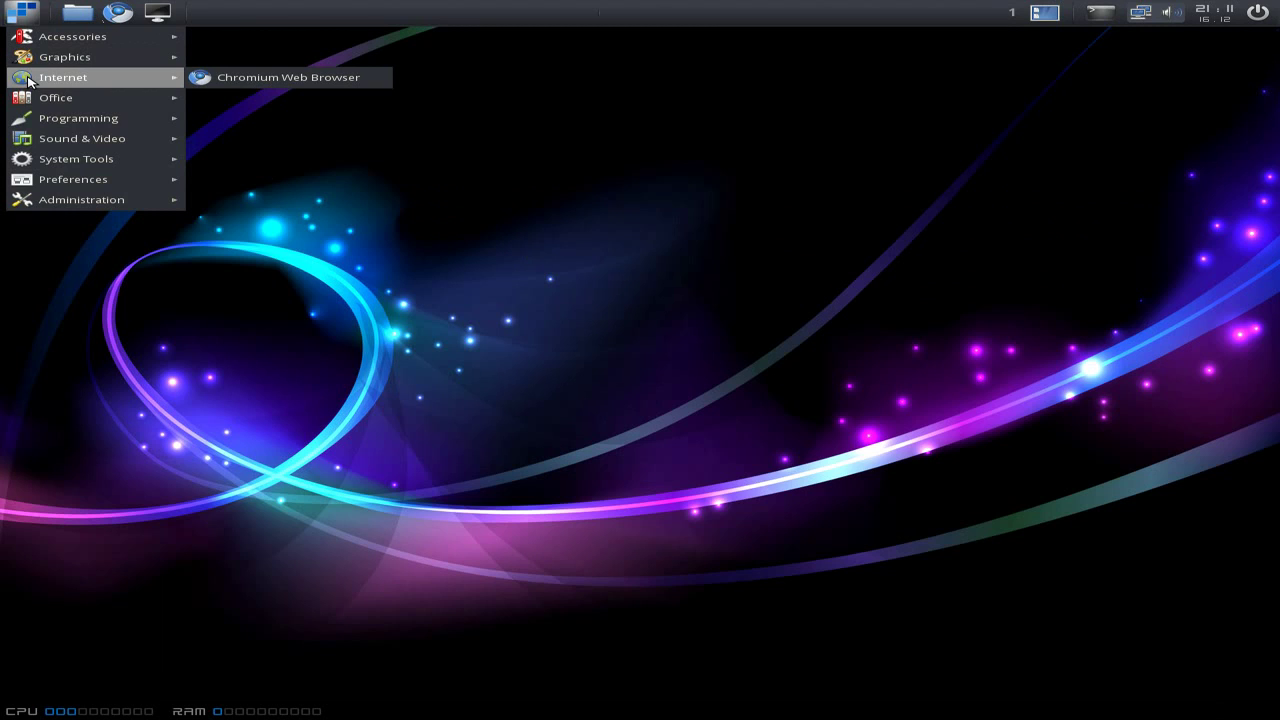
mouse_move(56, 97)
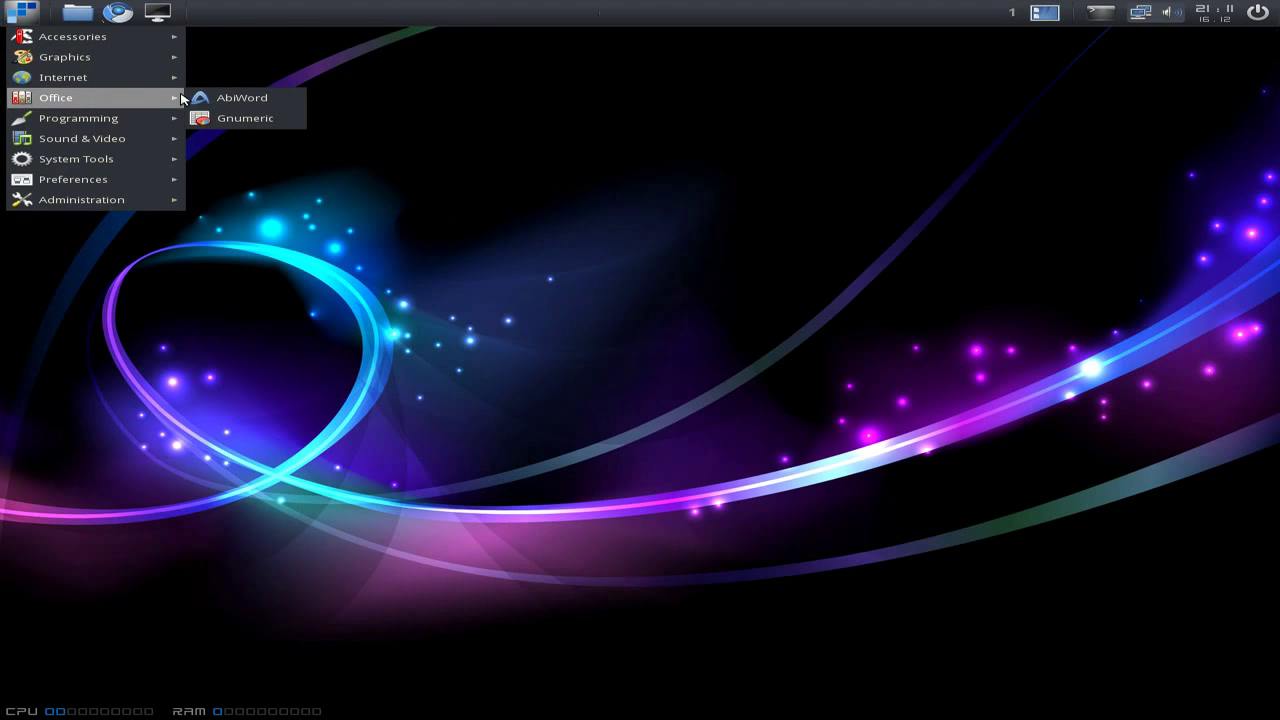
click(265, 104)
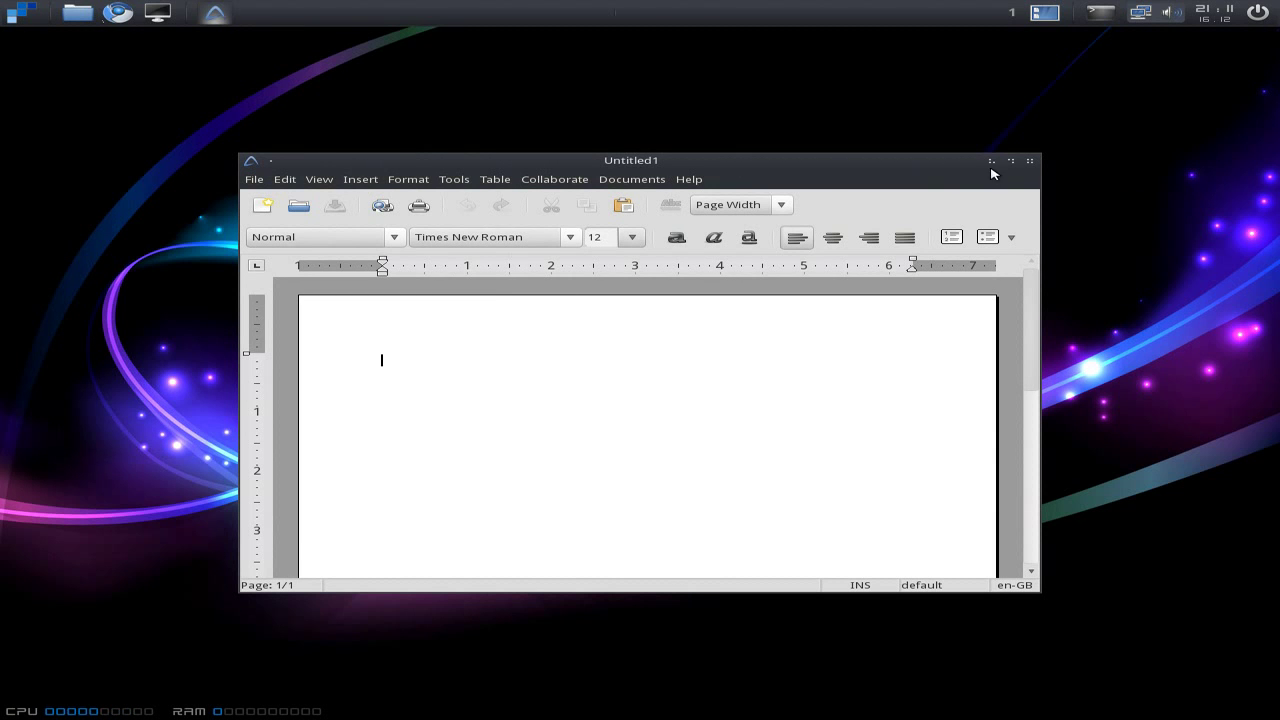
click(1031, 164)
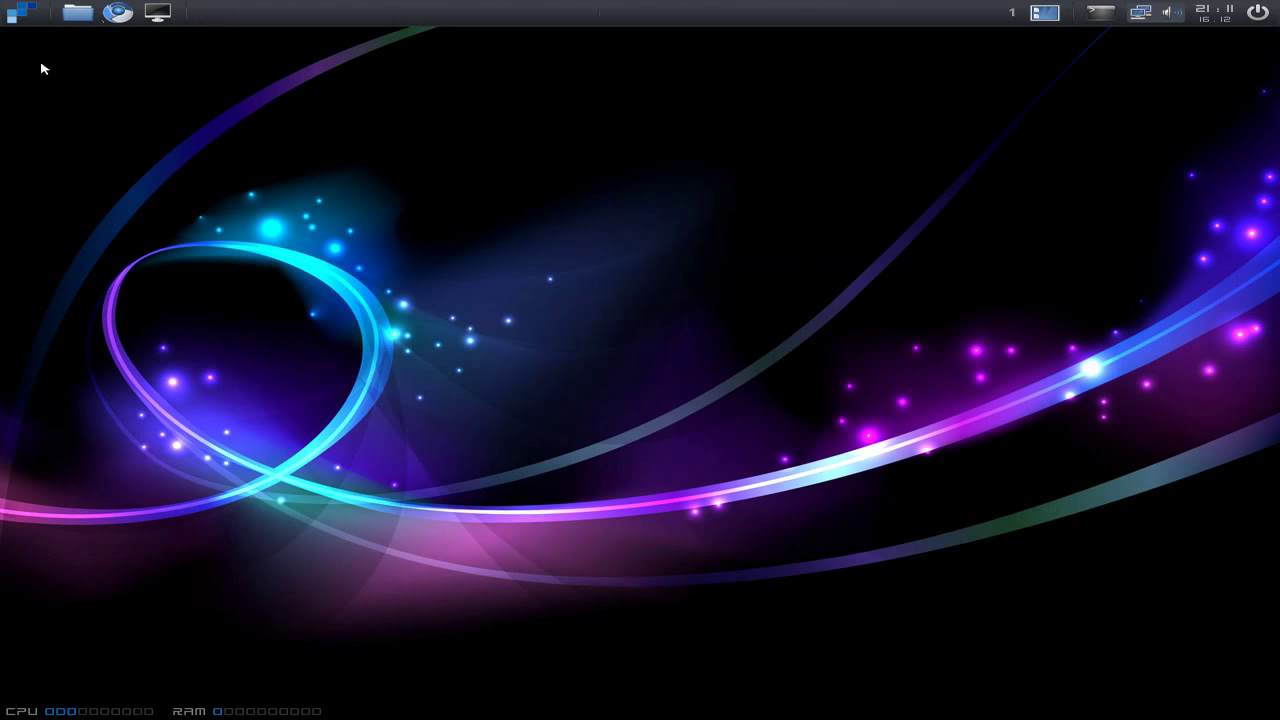
click(22, 13)
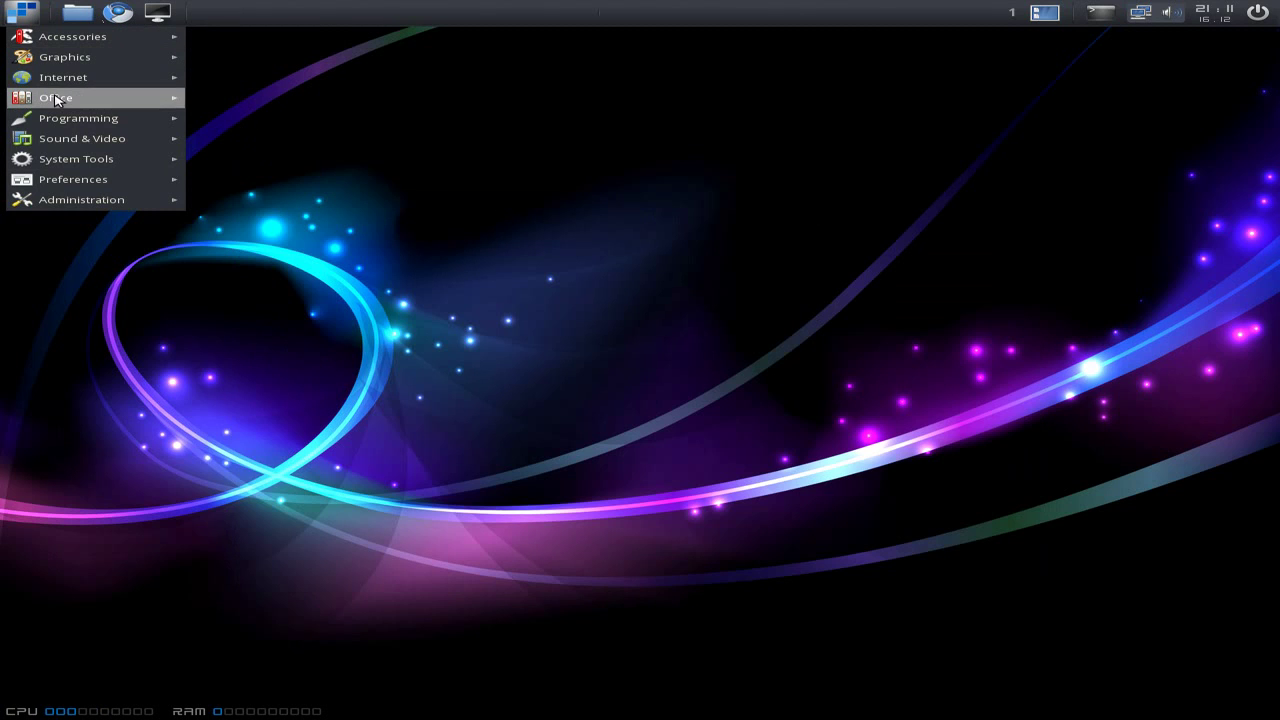
mouse_move(56, 98)
click(228, 120)
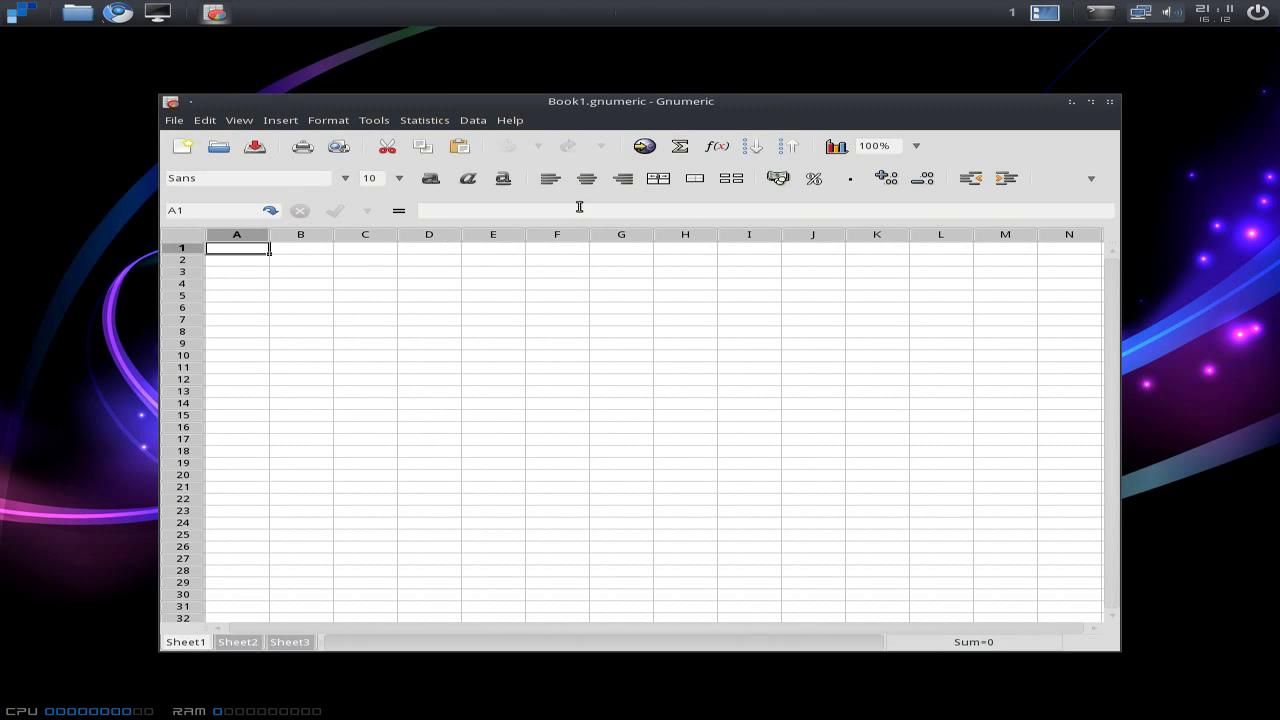
click(174, 122)
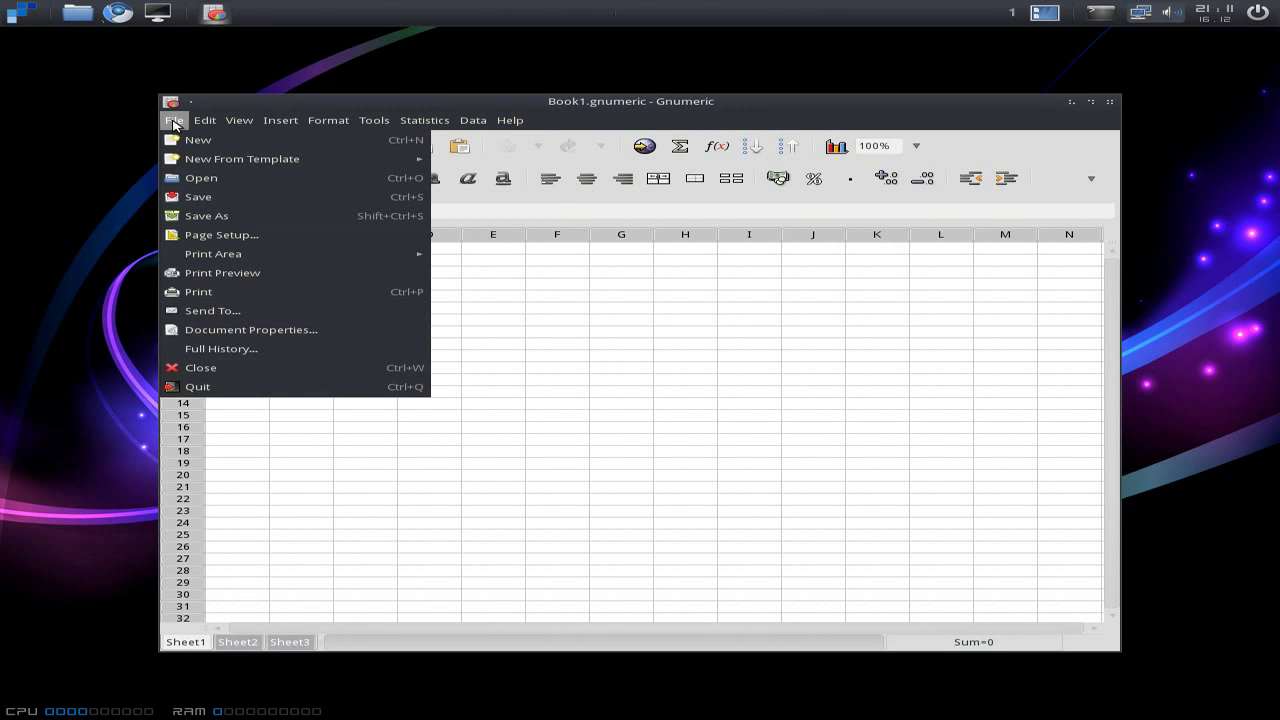
click(257, 218)
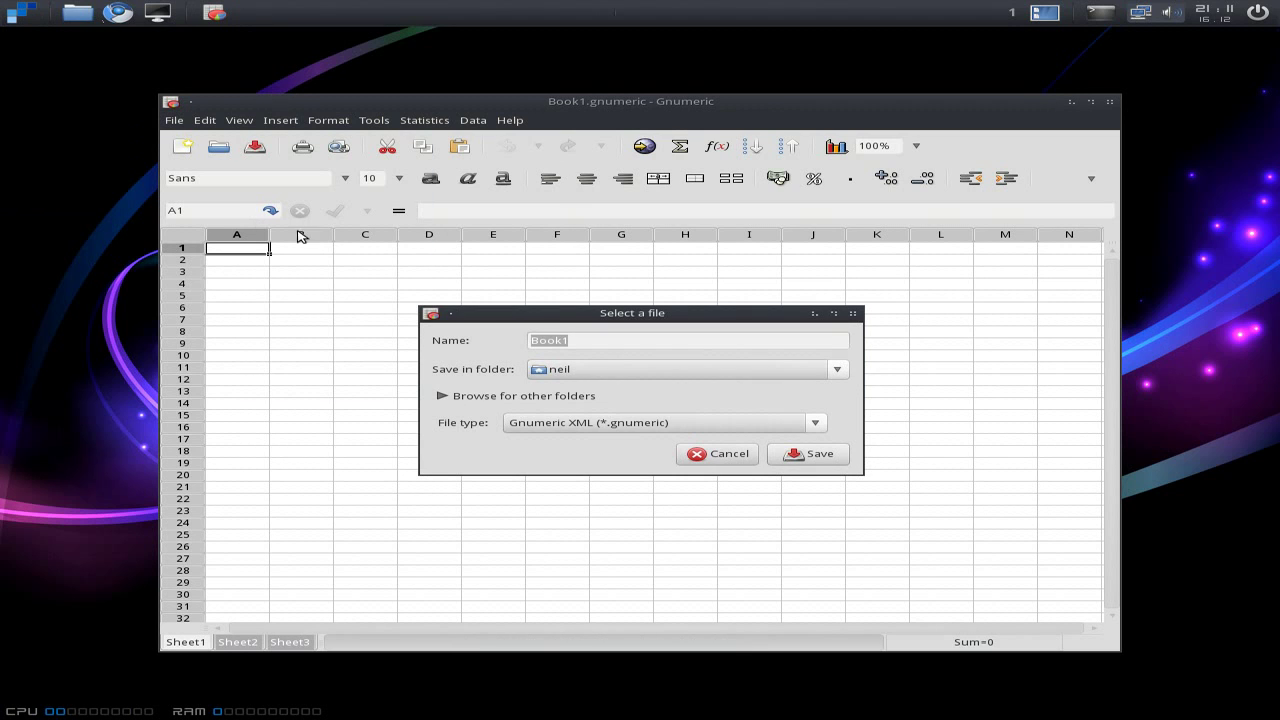
click(820, 426)
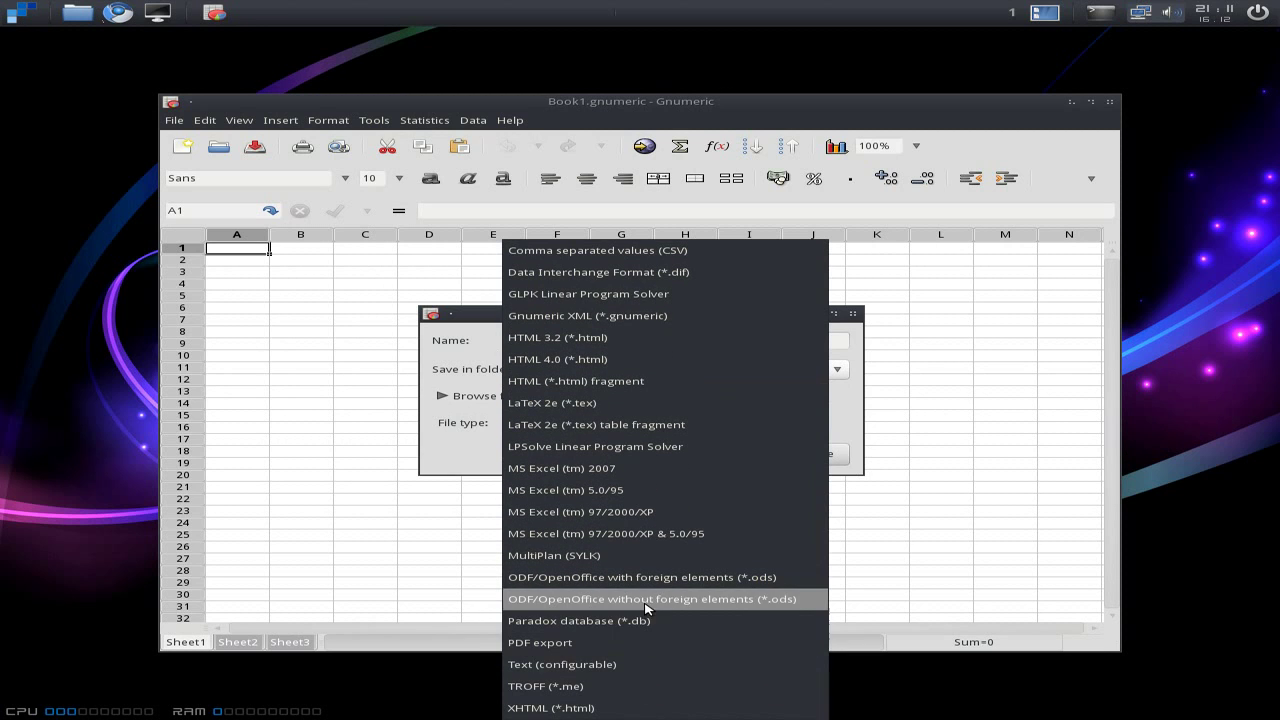
click(860, 561)
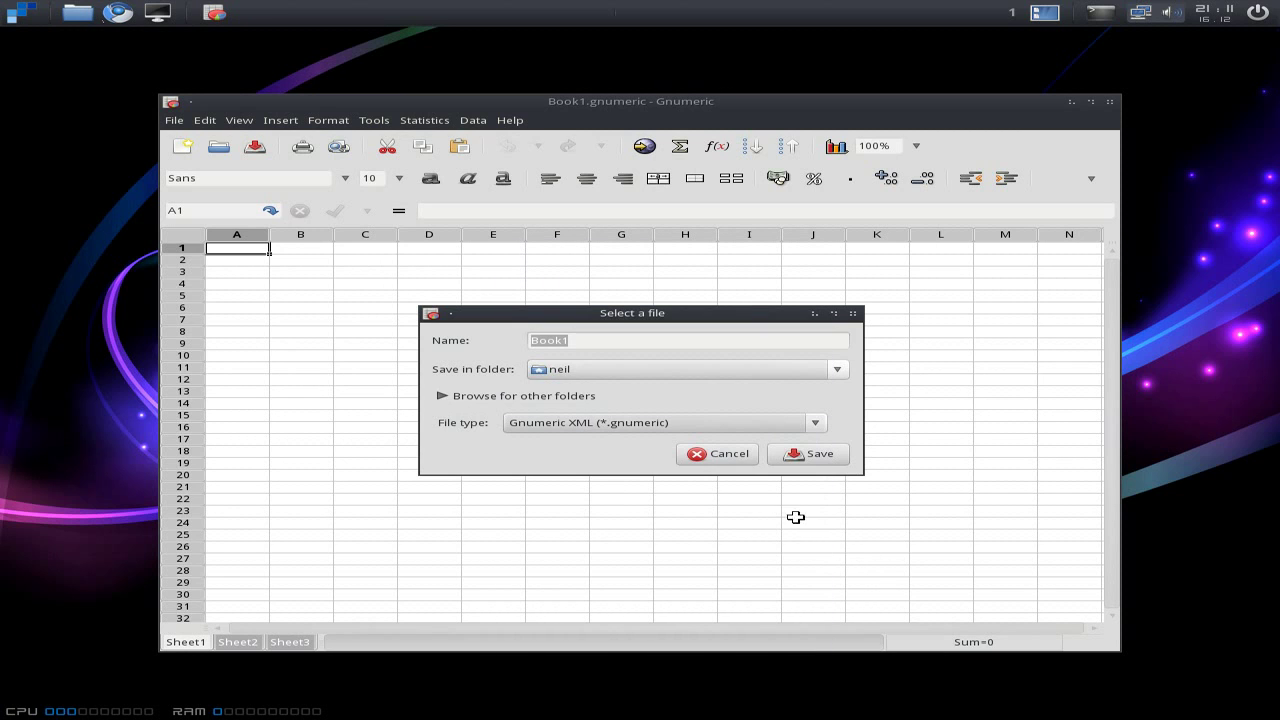
click(746, 460)
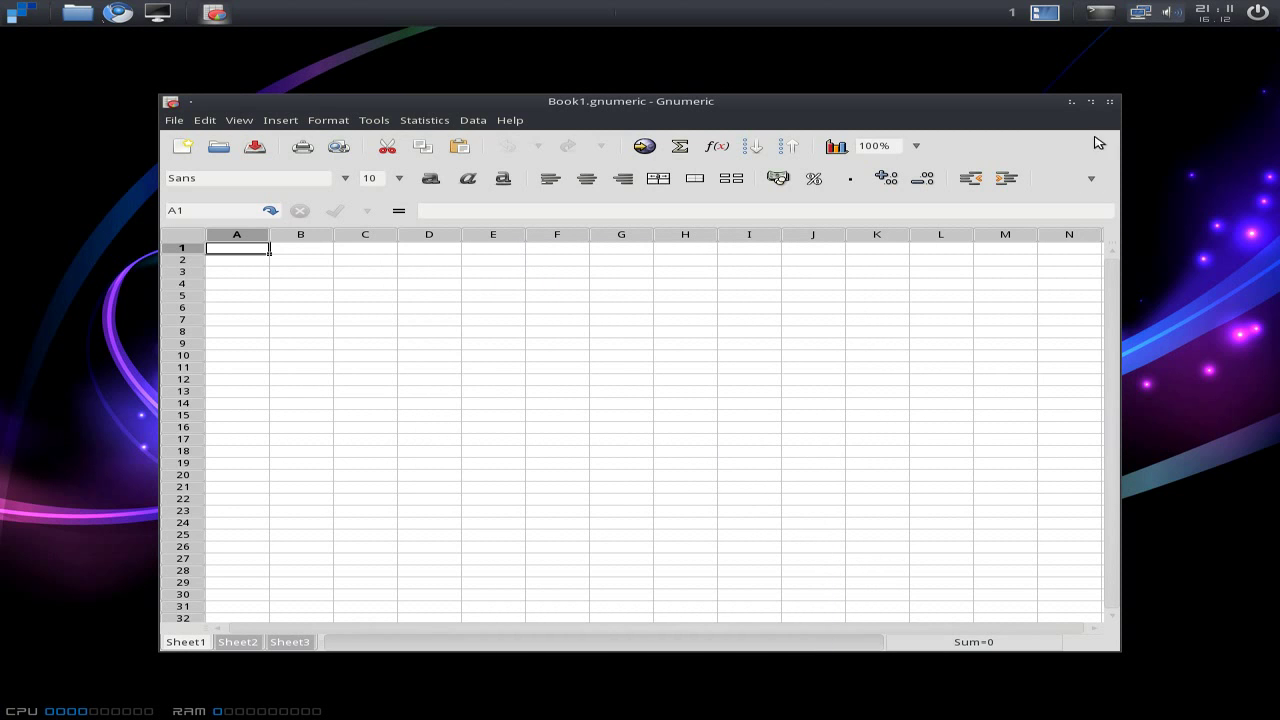
click(1110, 101)
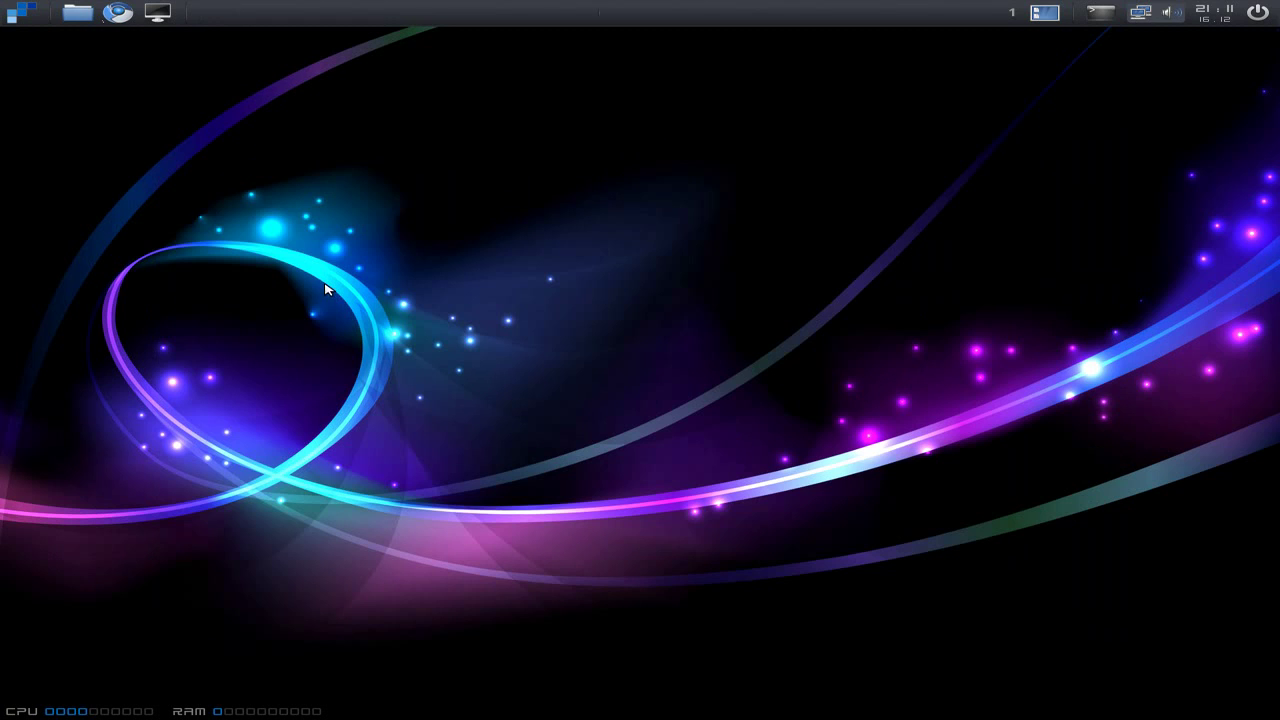
click(22, 14)
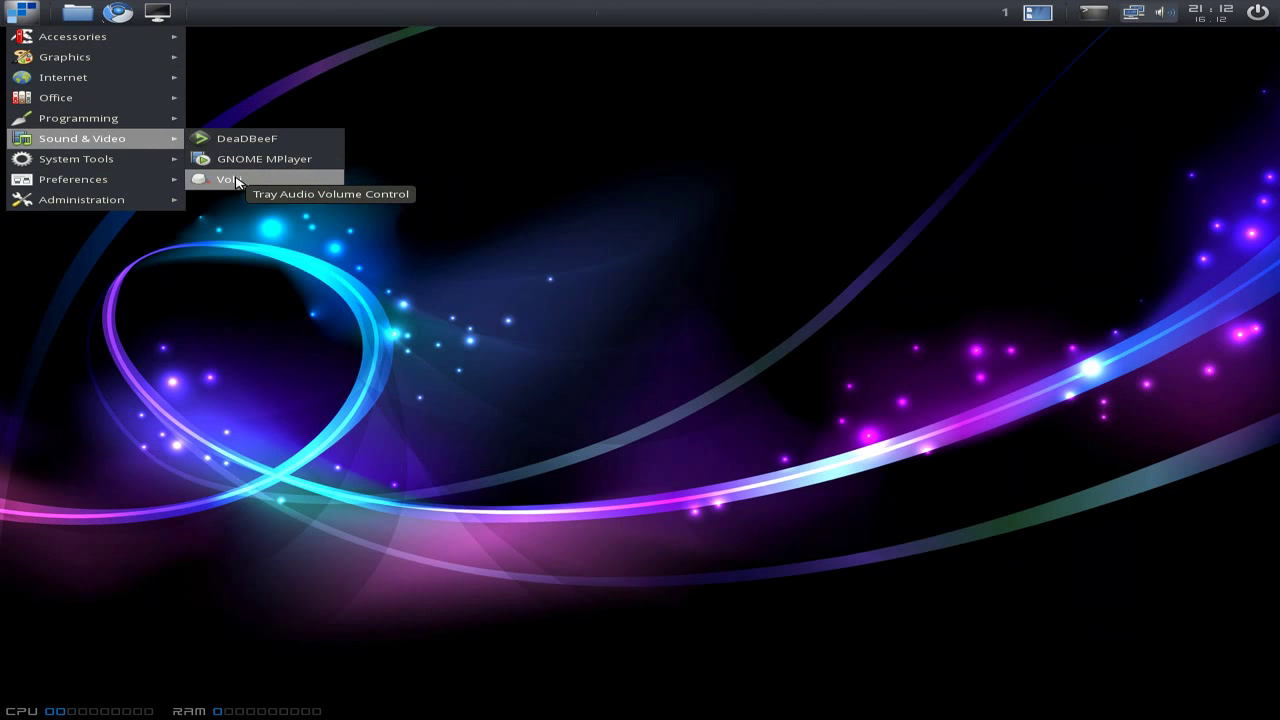
mouse_move(76, 159)
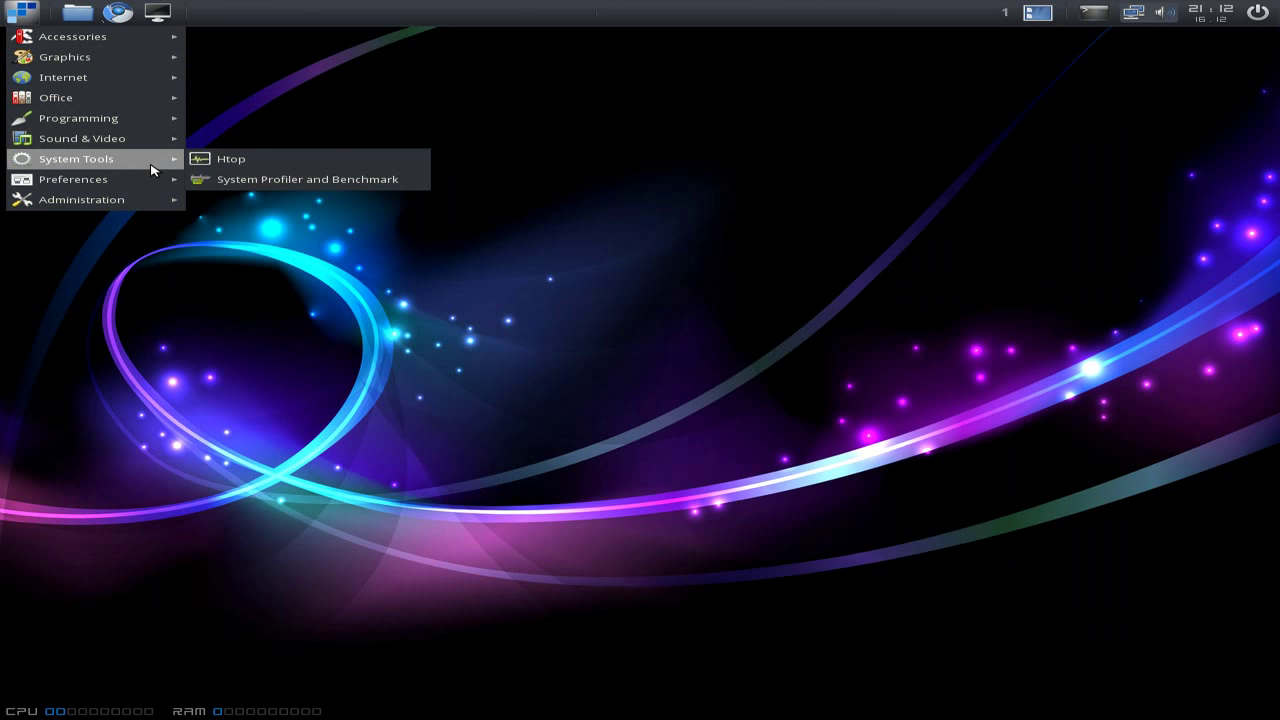
click(223, 163)
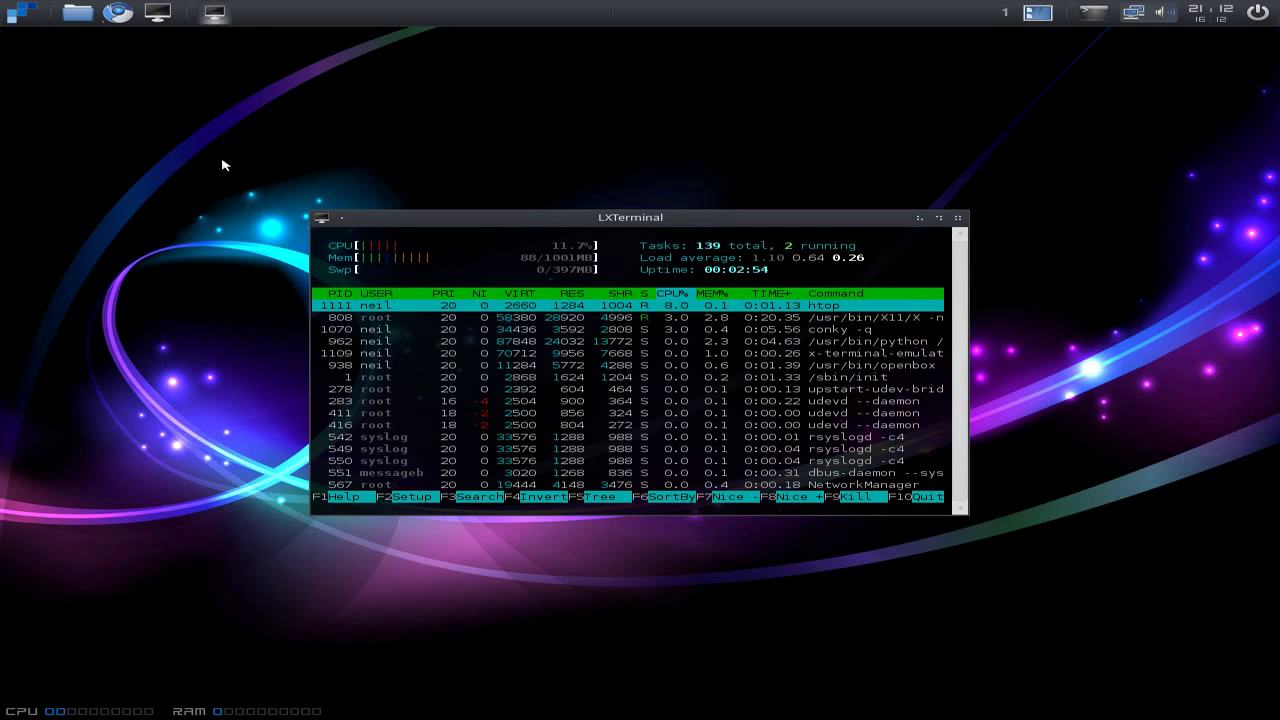
click(958, 218)
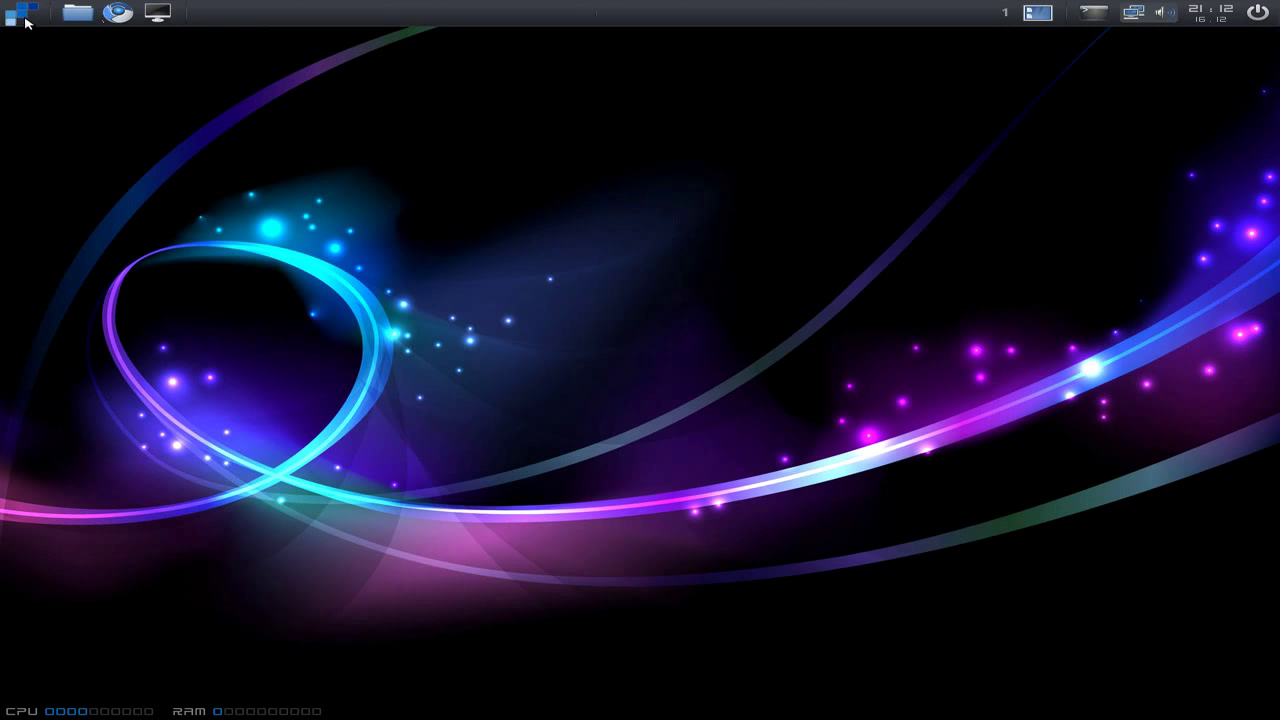
click(22, 14)
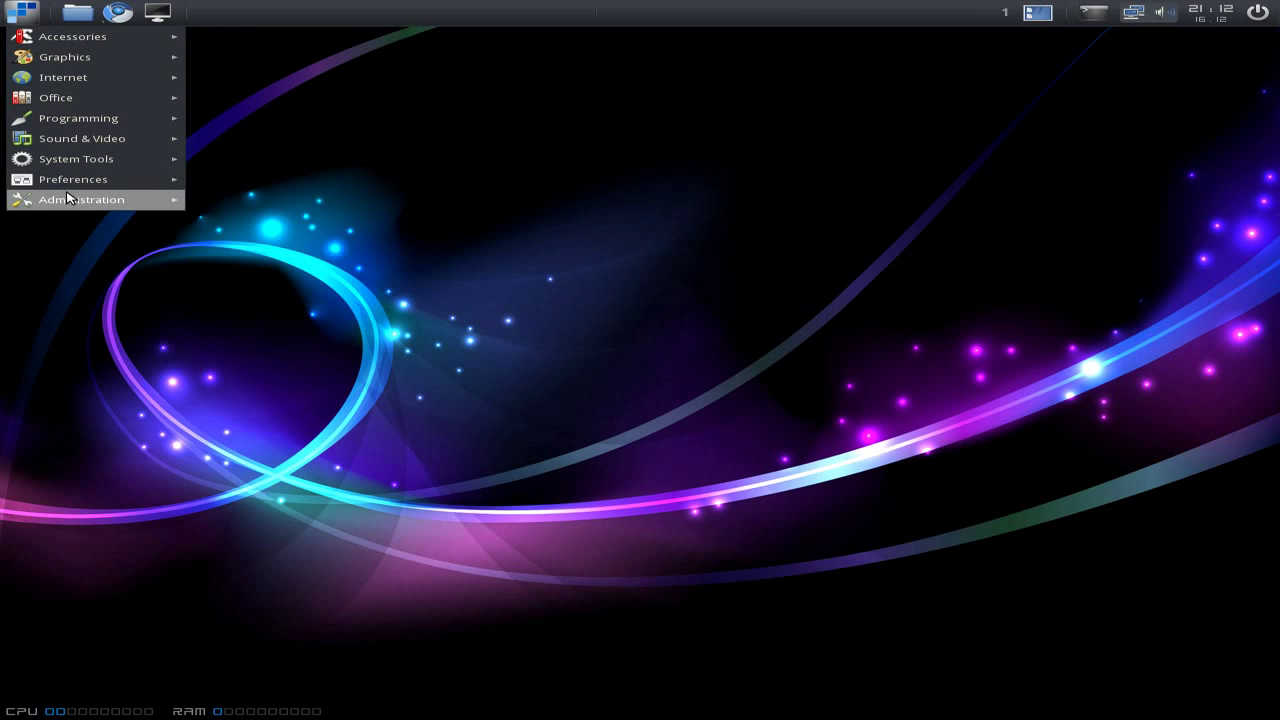
mouse_move(82, 199)
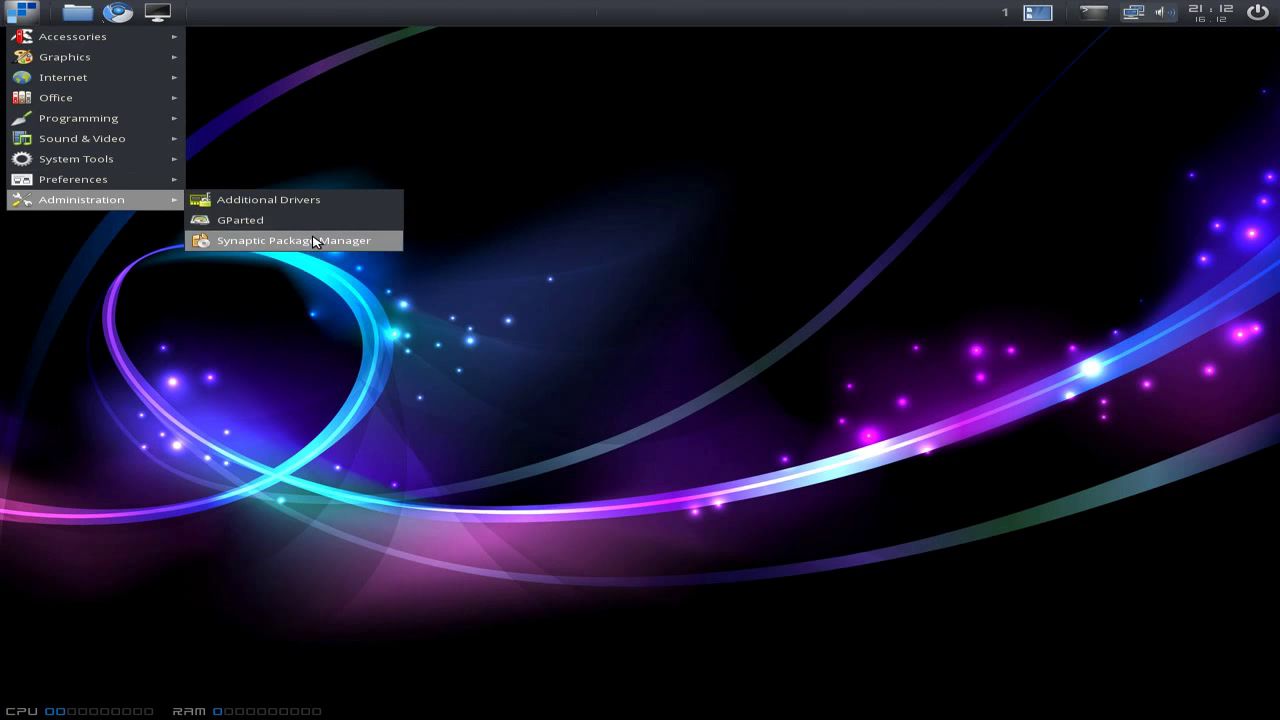
click(321, 146)
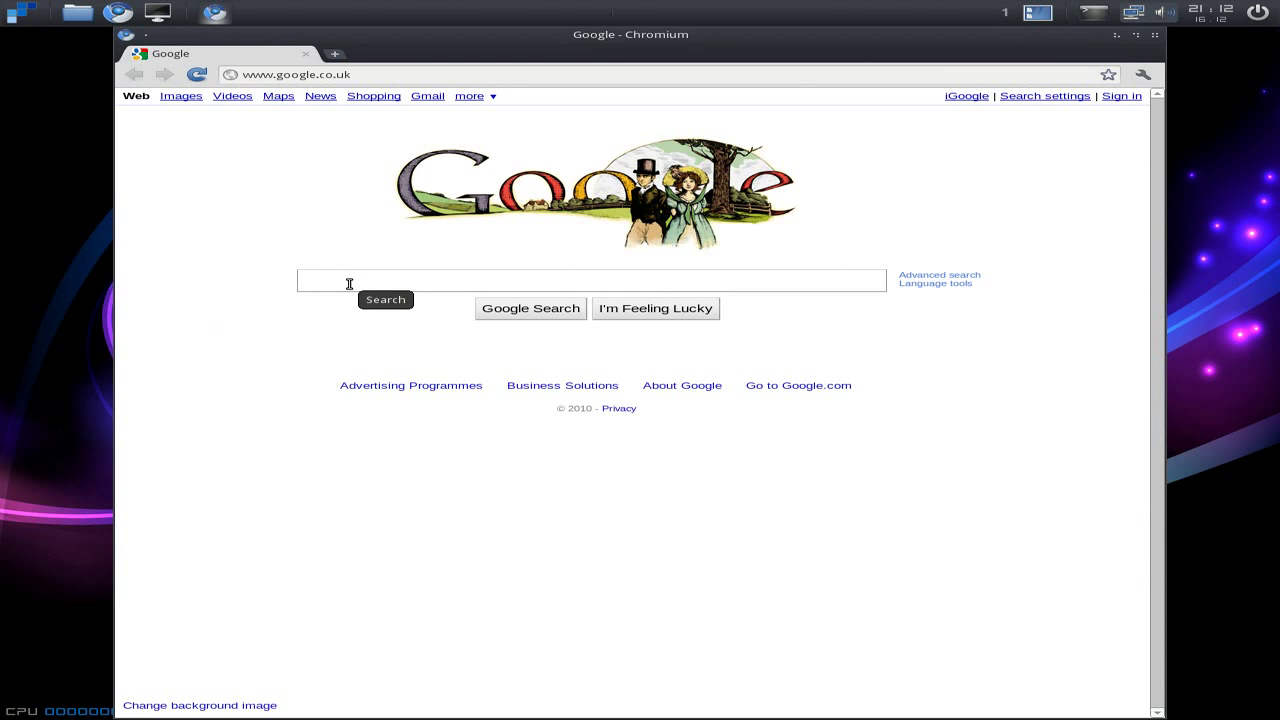
Search Google for 'madbox linux' using the suggestion that appears after typing madbox.
text(madbo)
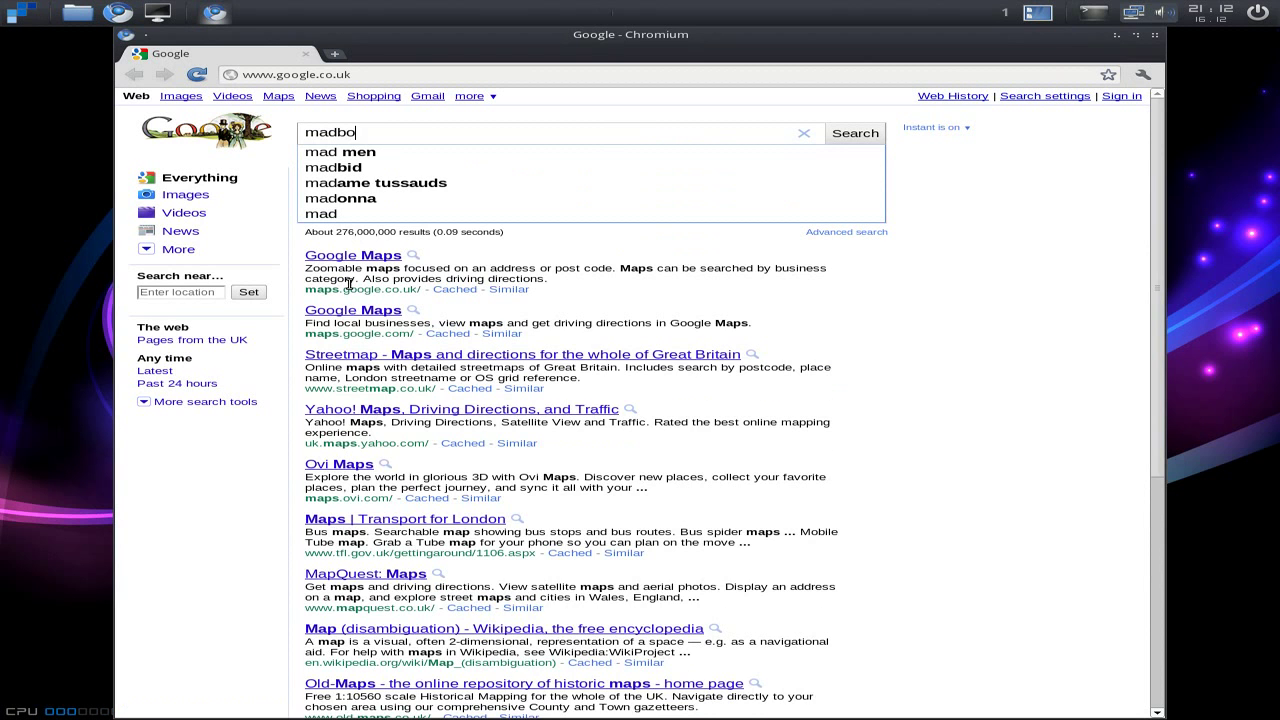
text(x)
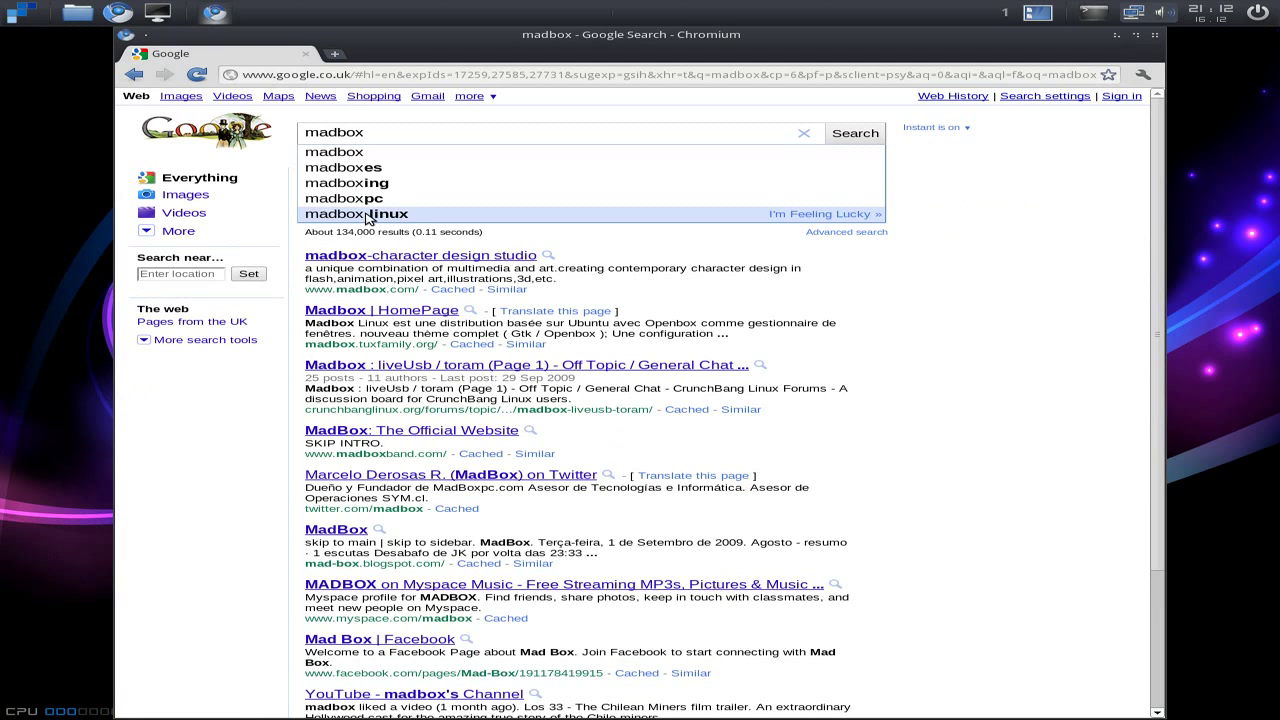
click(367, 217)
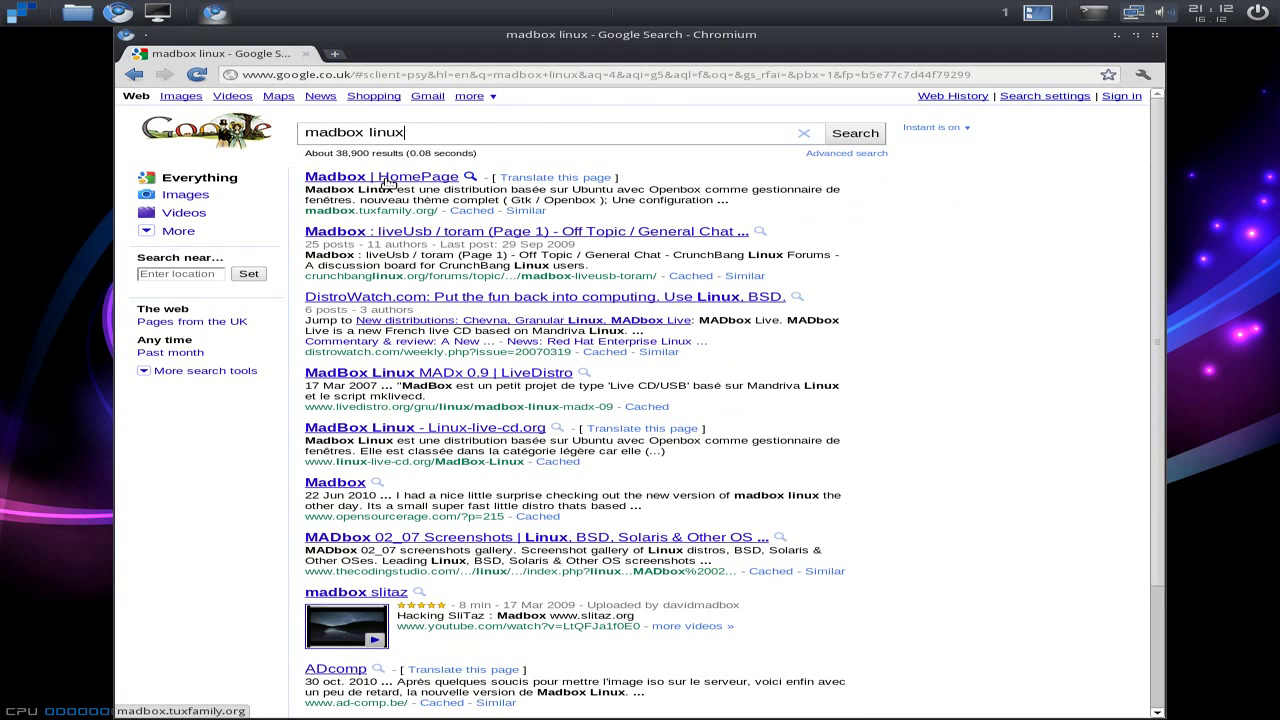
Read the Madbox homepage translated into English in a maximized browser window.
click(527, 178)
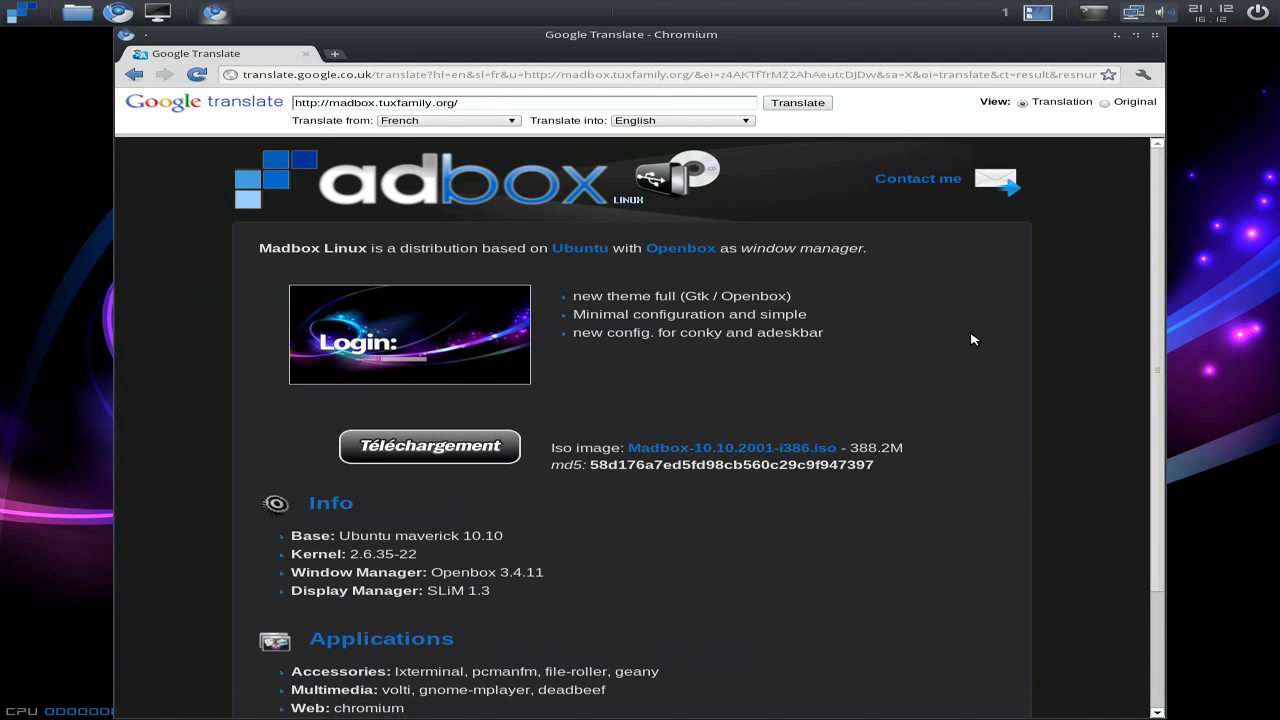
click(1136, 35)
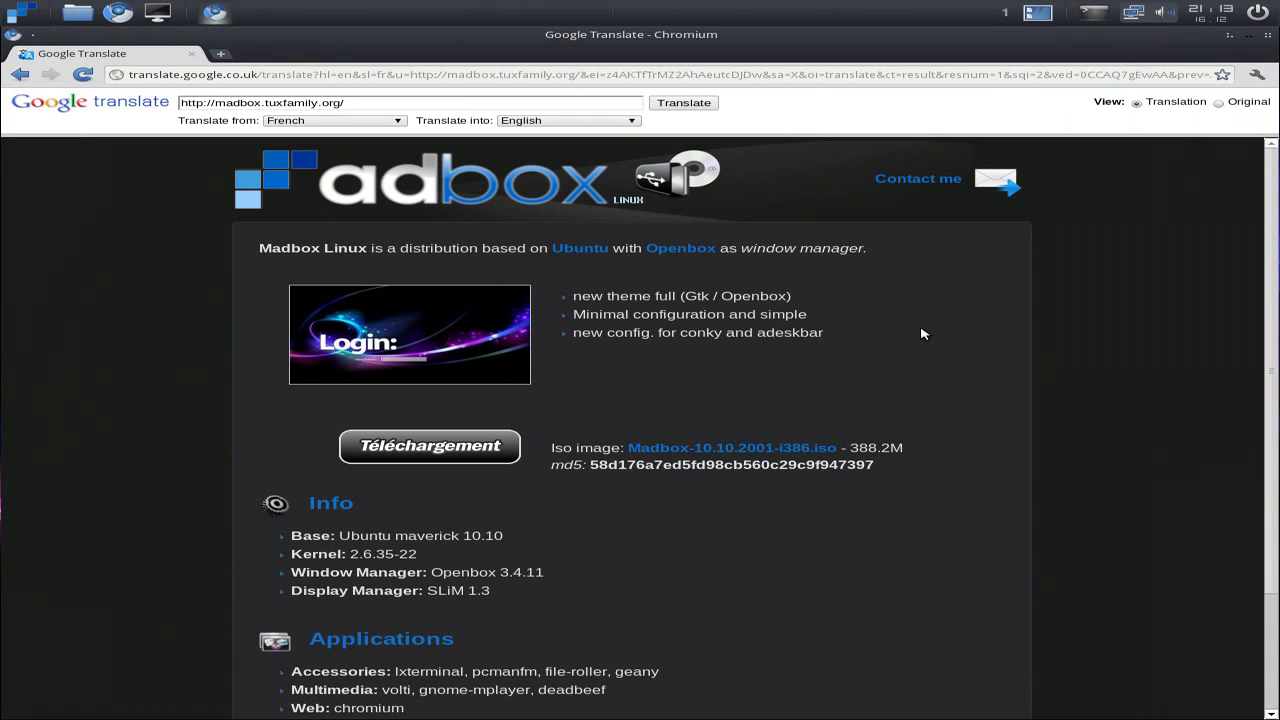
scroll(969, 356, down, 3)
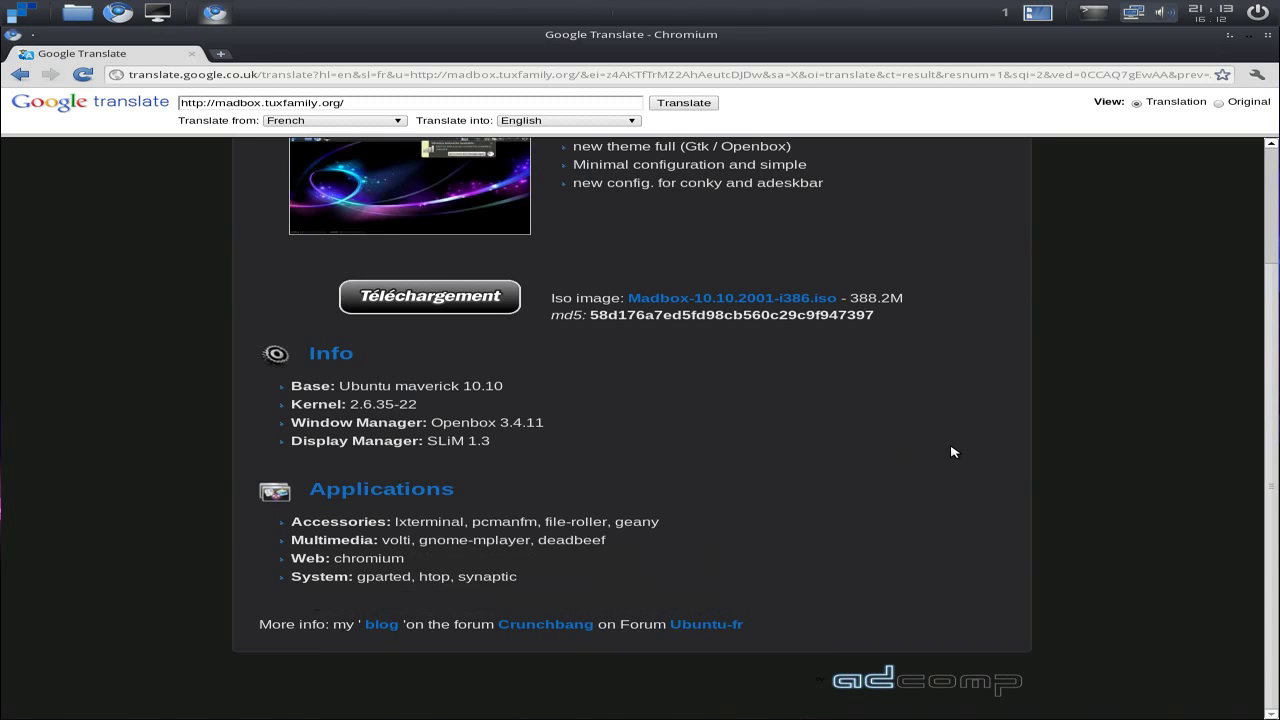
scroll(1075, 445, up, 3)
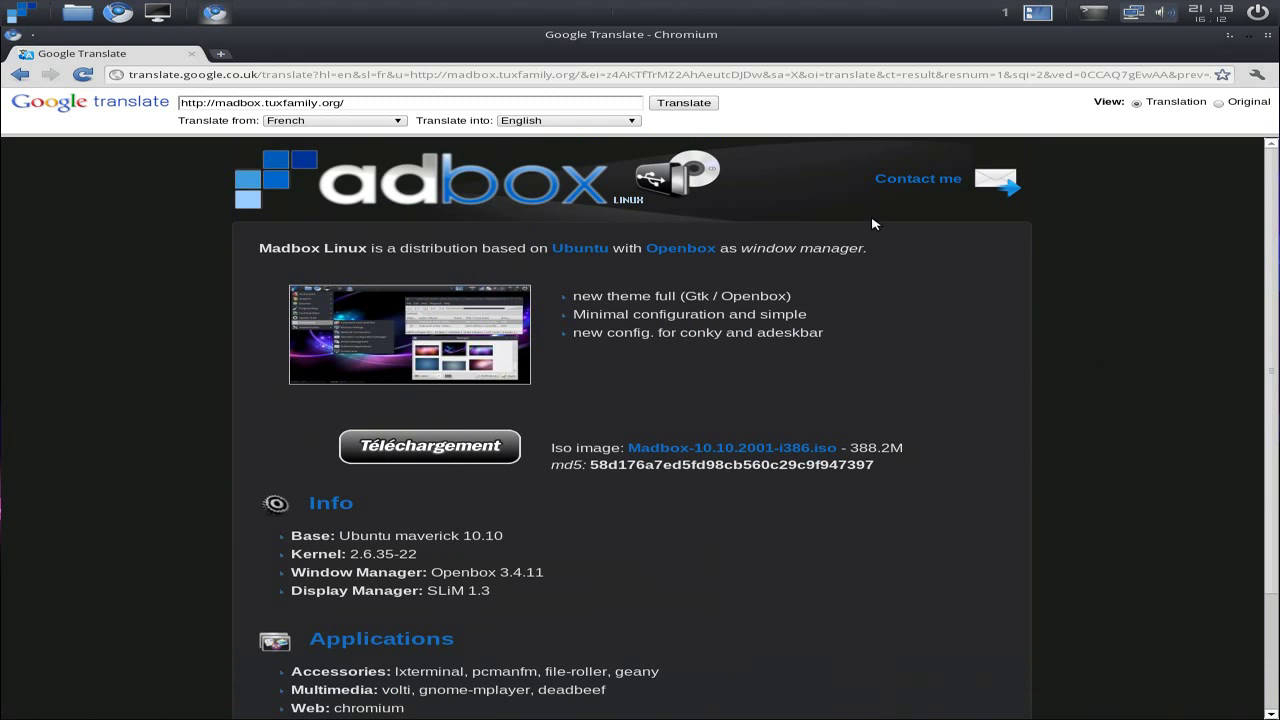
Close Chromium and apply the blue-grey bokeh bubbles wallpaper through Nitrogen.
click(1266, 38)
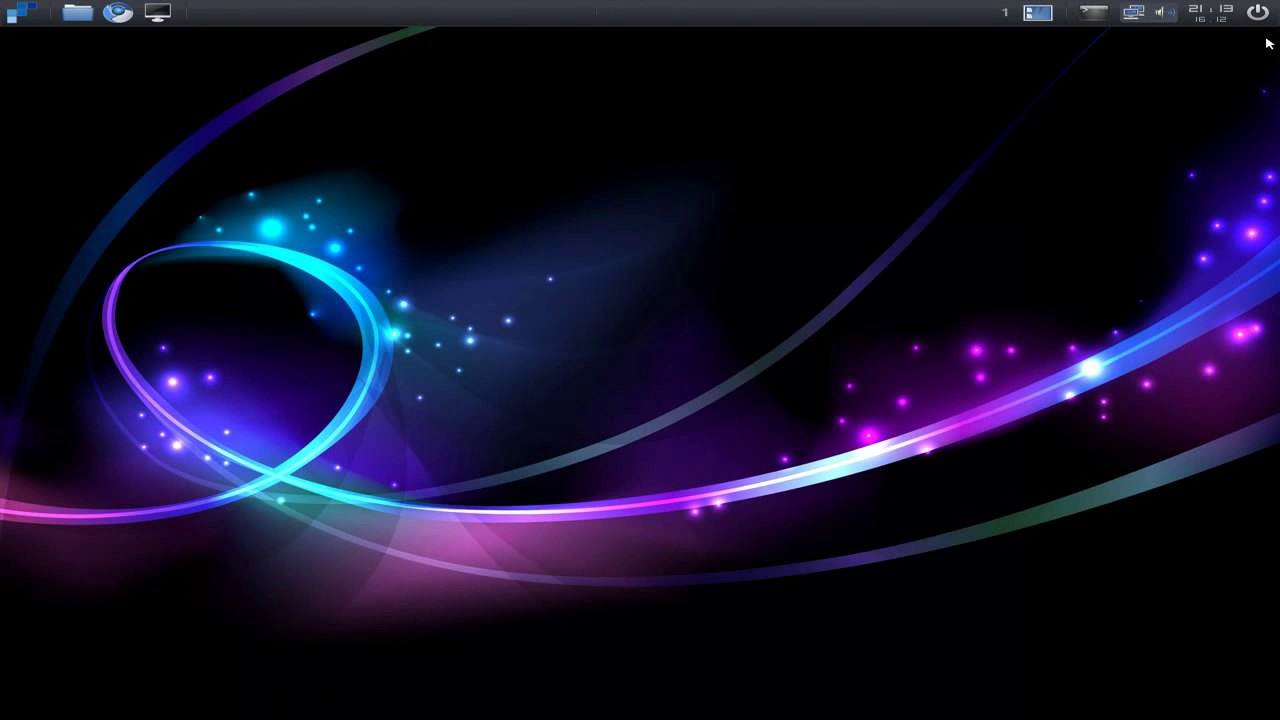
right_click(515, 255)
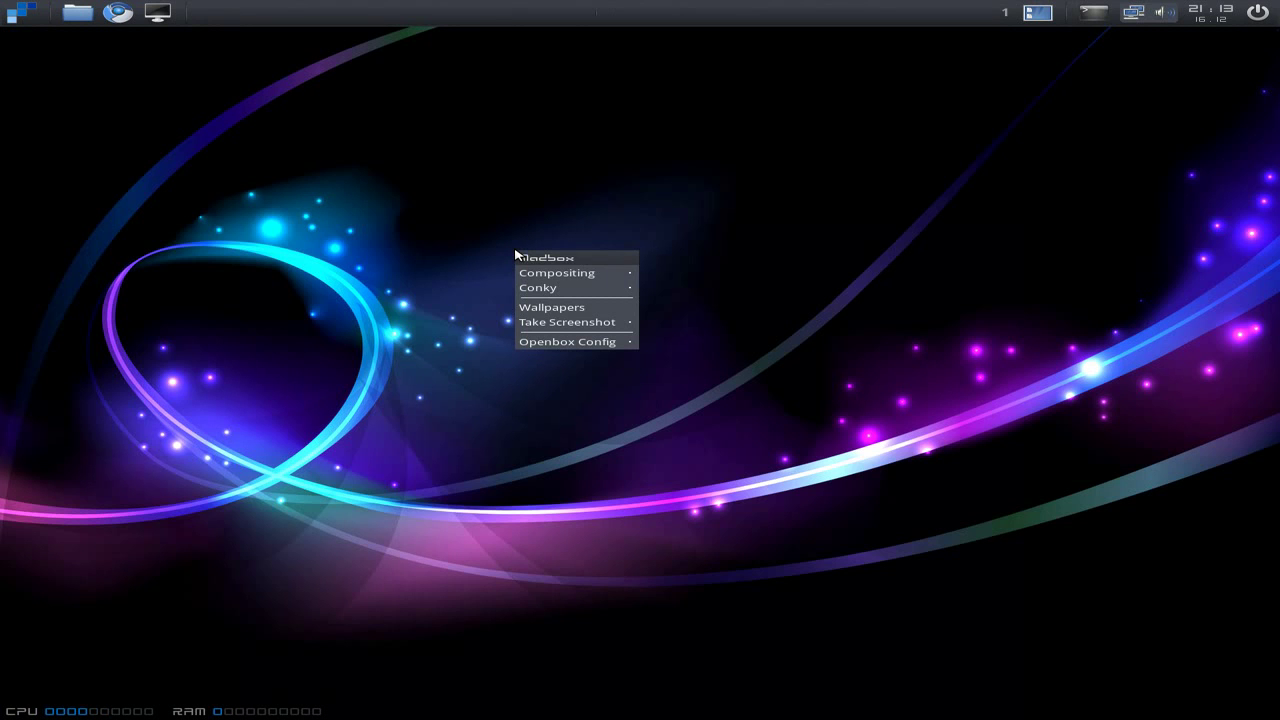
click(552, 309)
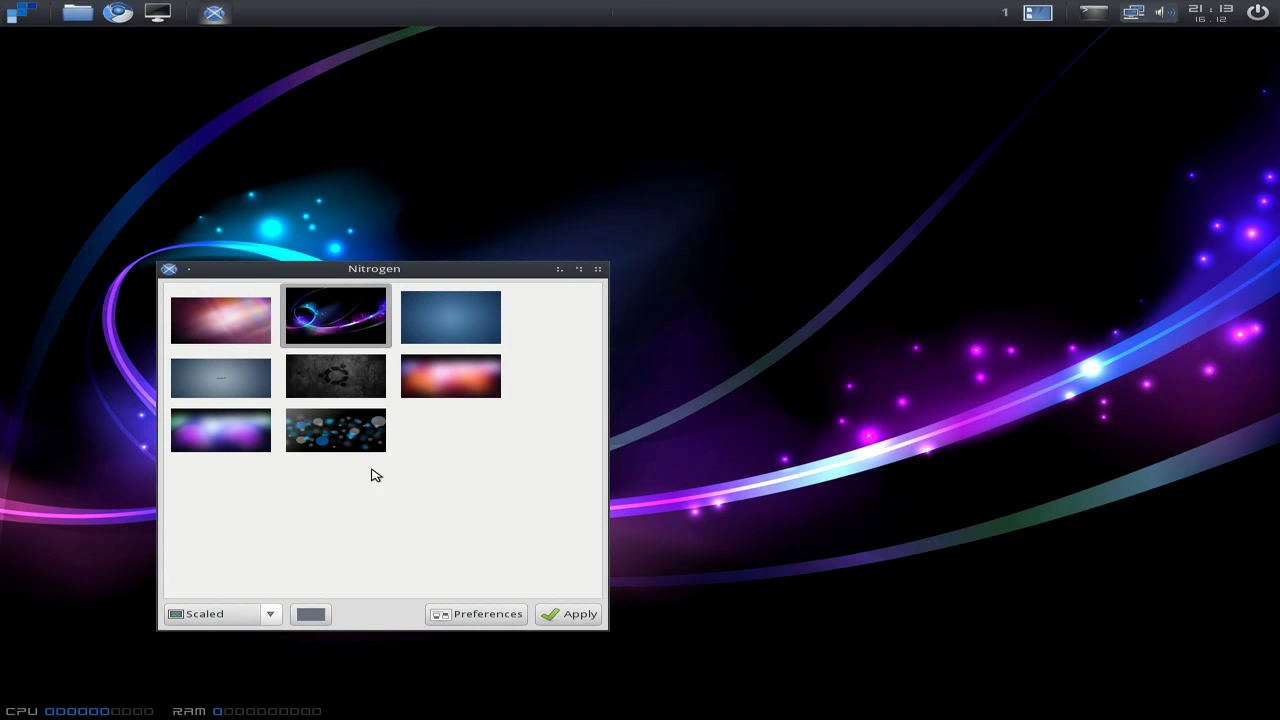
click(330, 440)
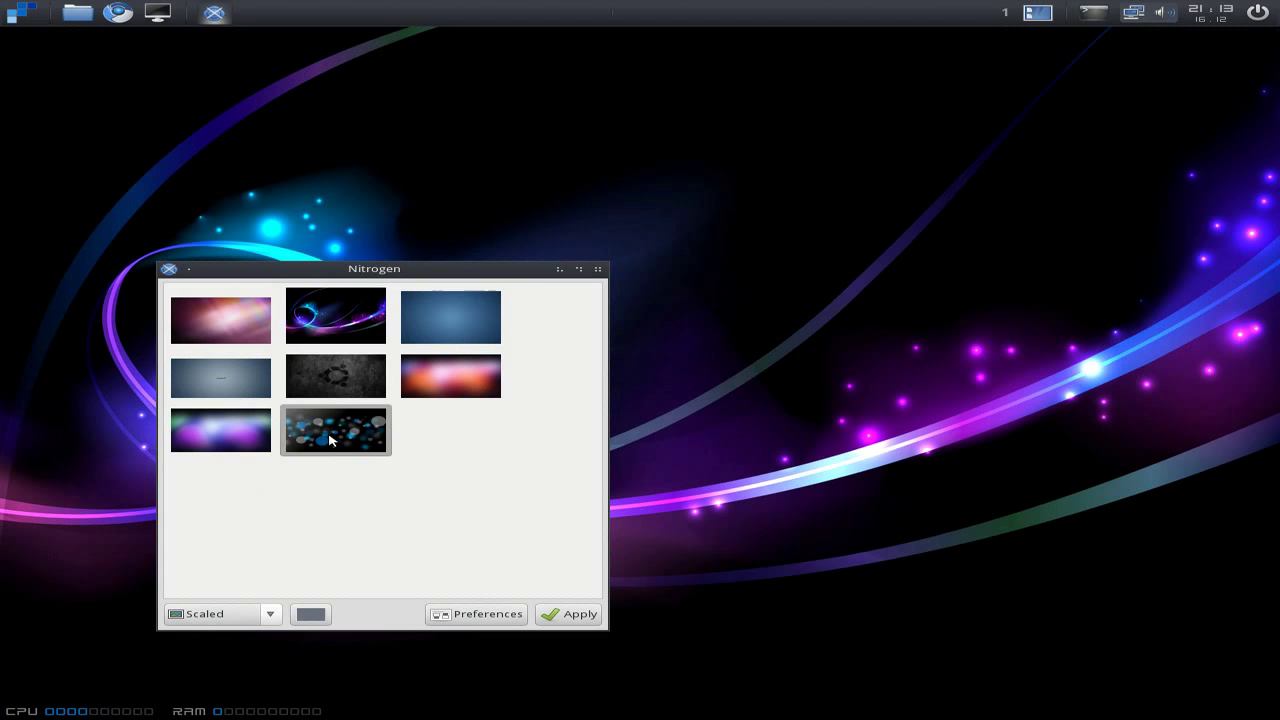
click(567, 618)
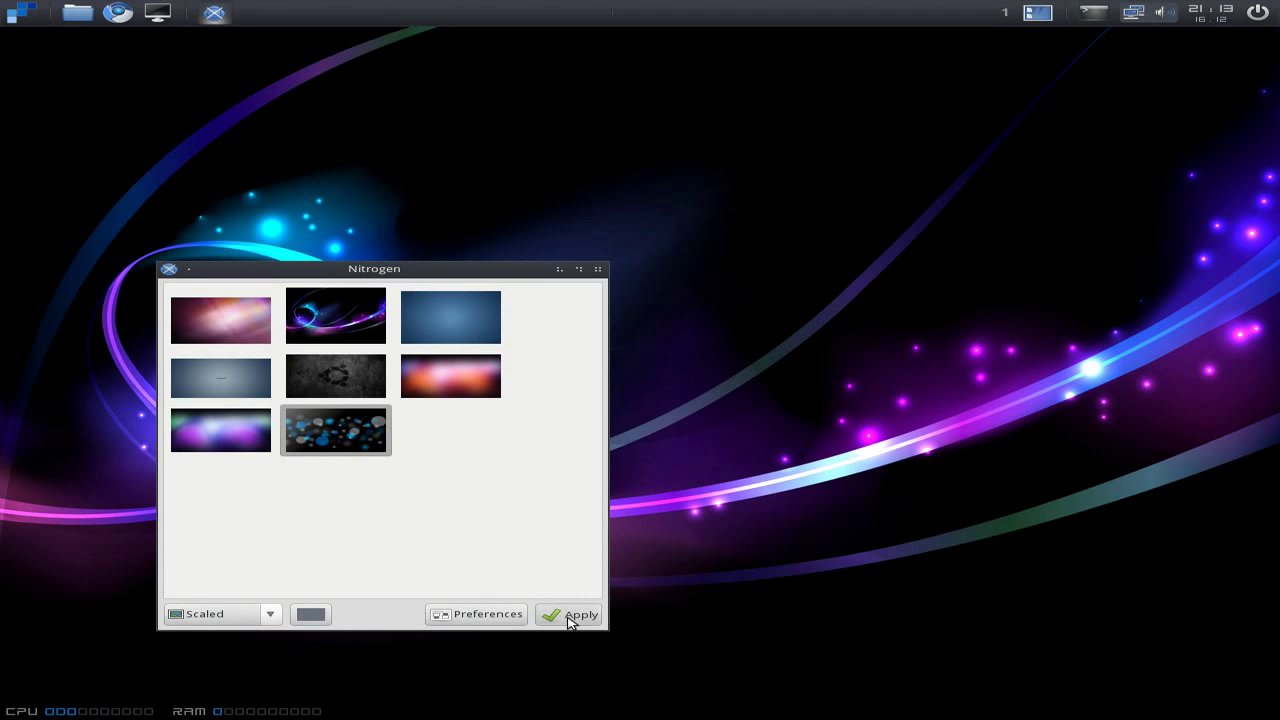
click(598, 270)
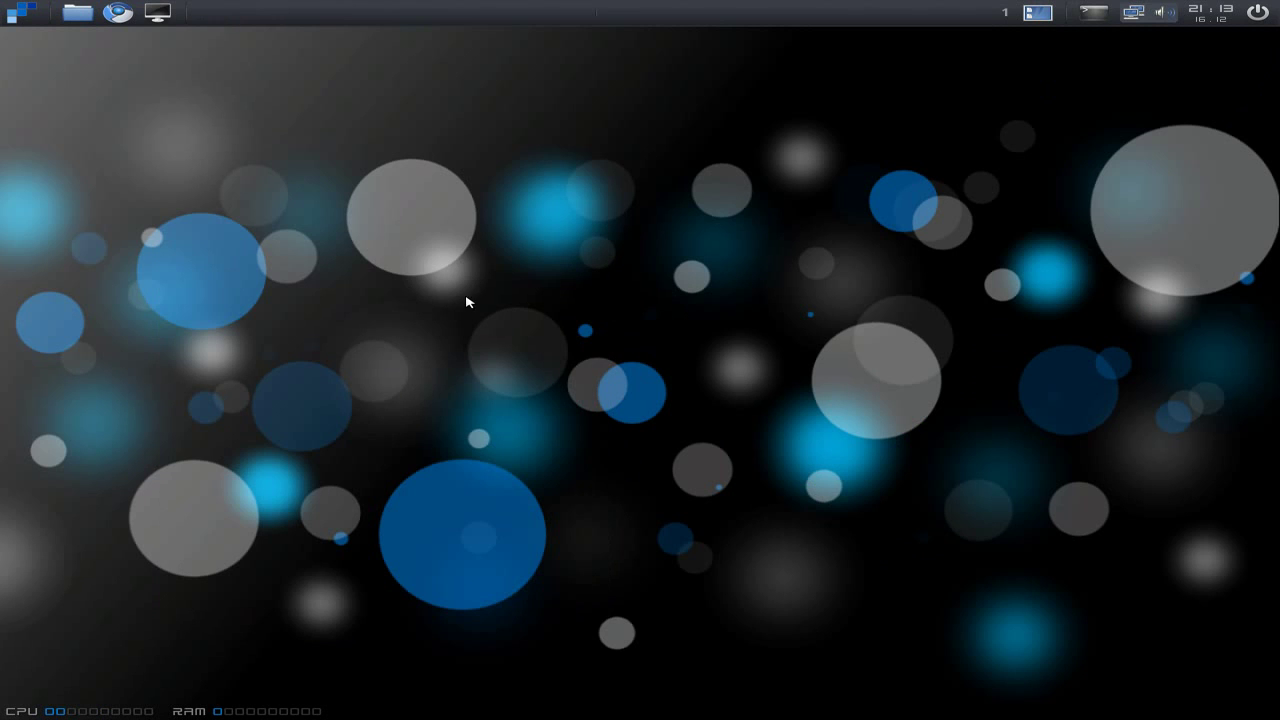
Launch Synaptic Package Manager from the Administration menu with the administrator password.
click(20, 12)
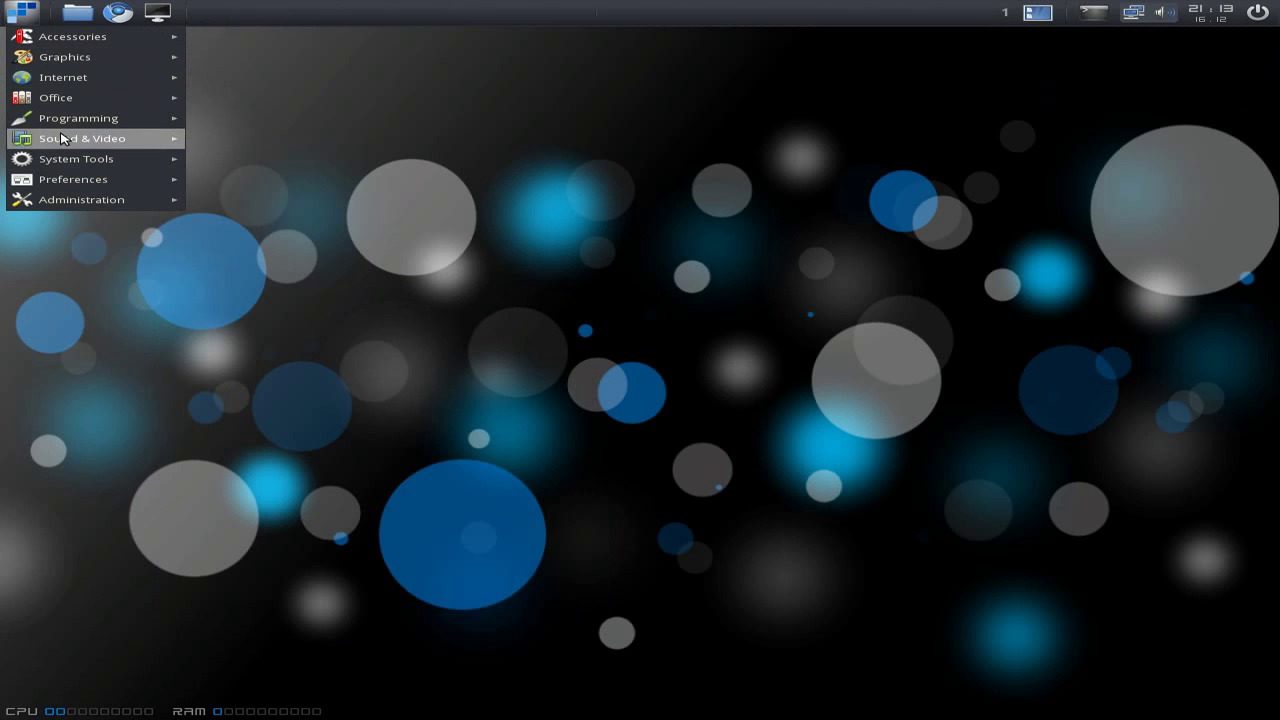
mouse_move(81, 200)
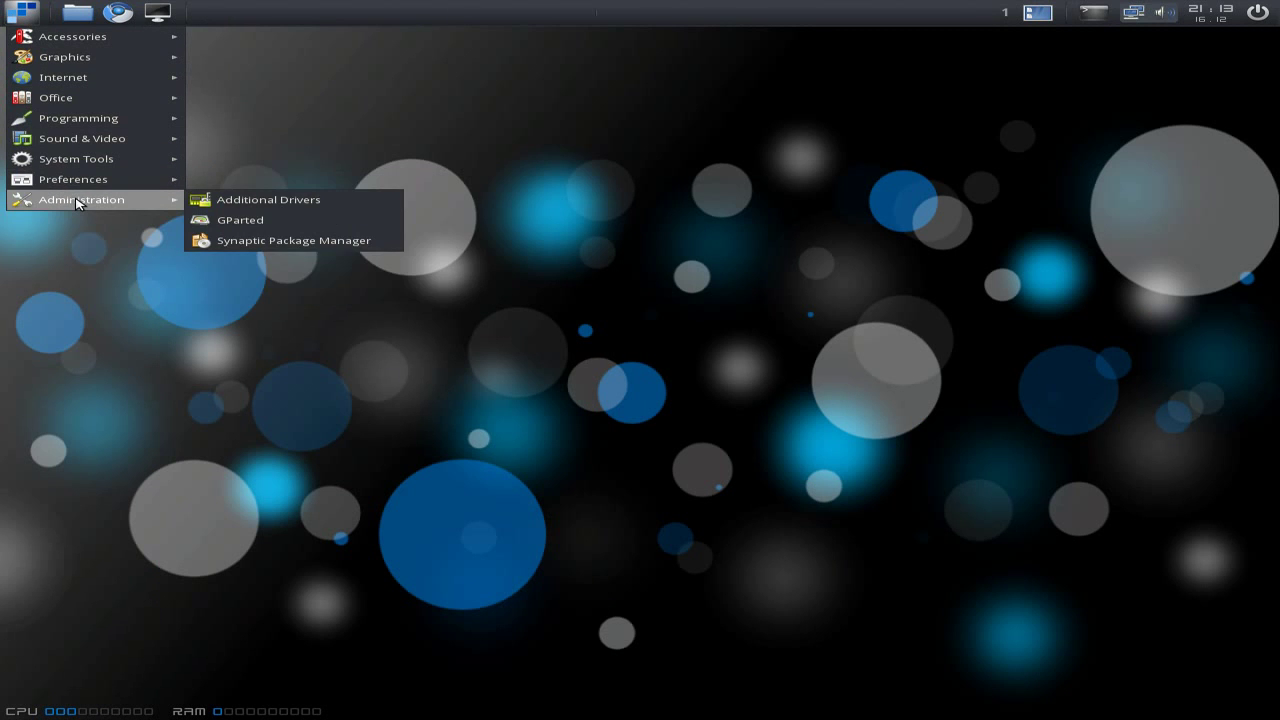
click(252, 243)
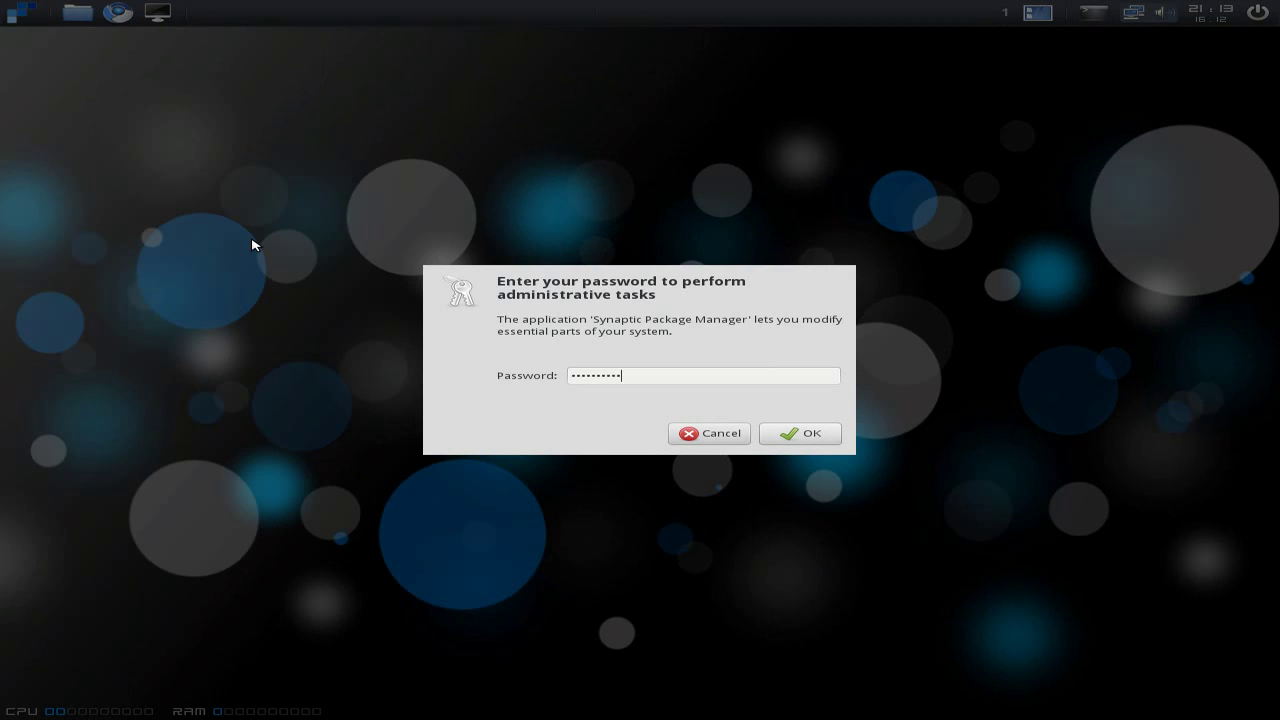
key(Return)
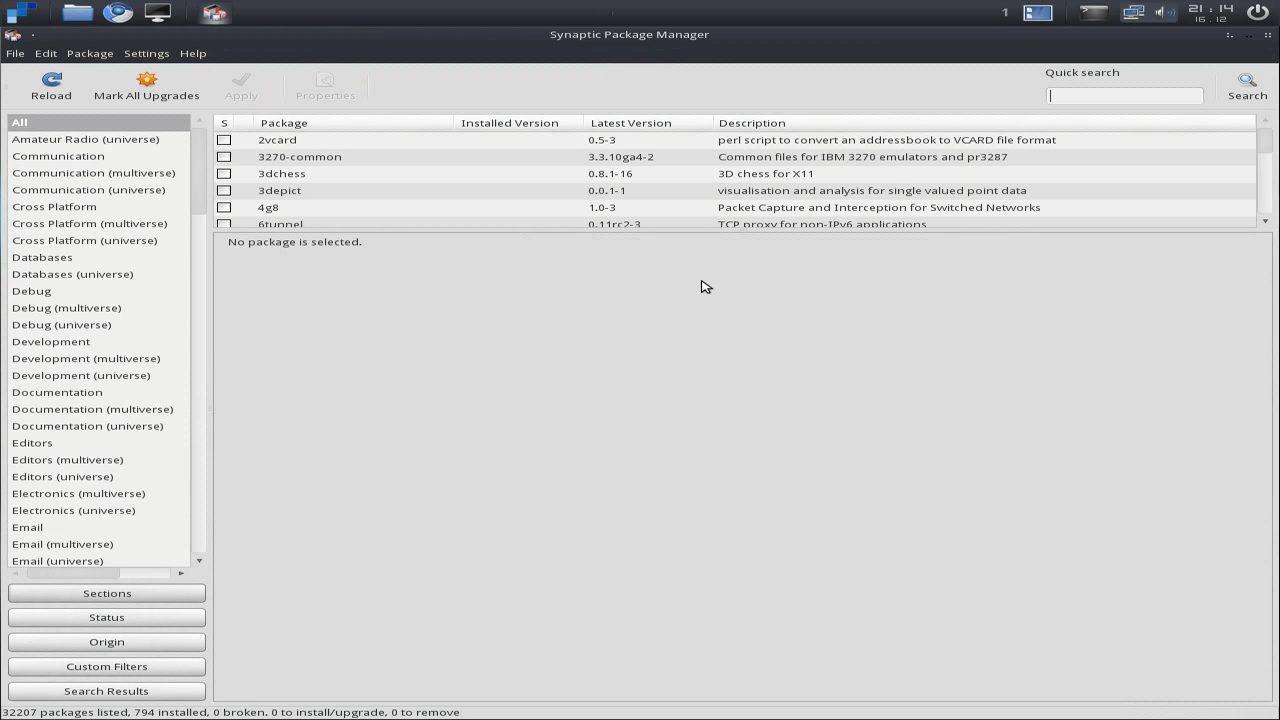
Search Synaptic's package list for gimp.
click(1247, 85)
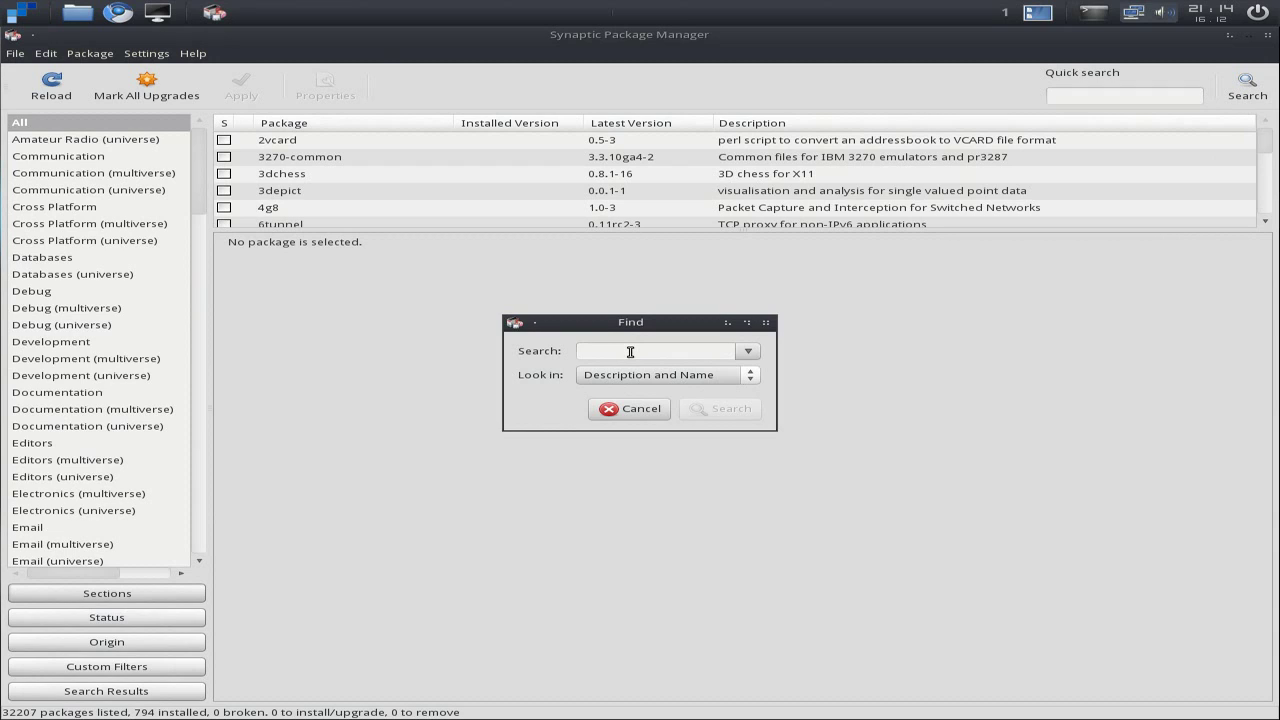
text(gnome)
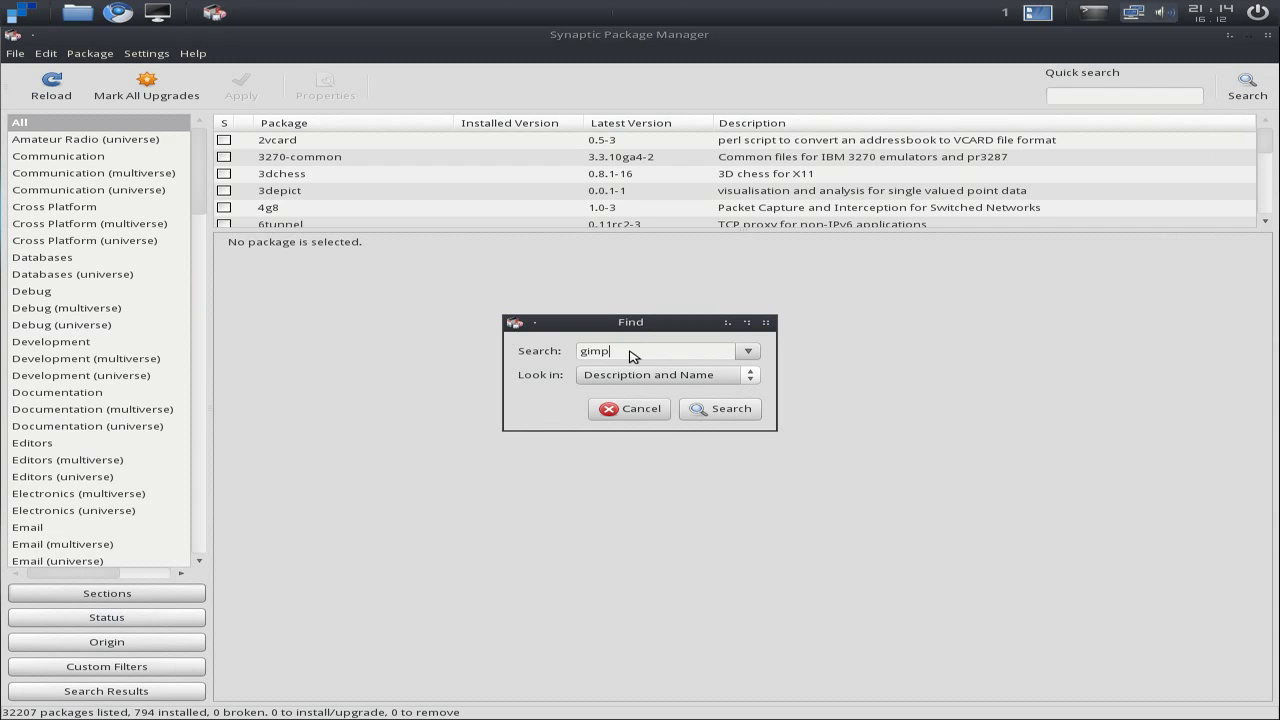
key(Return)
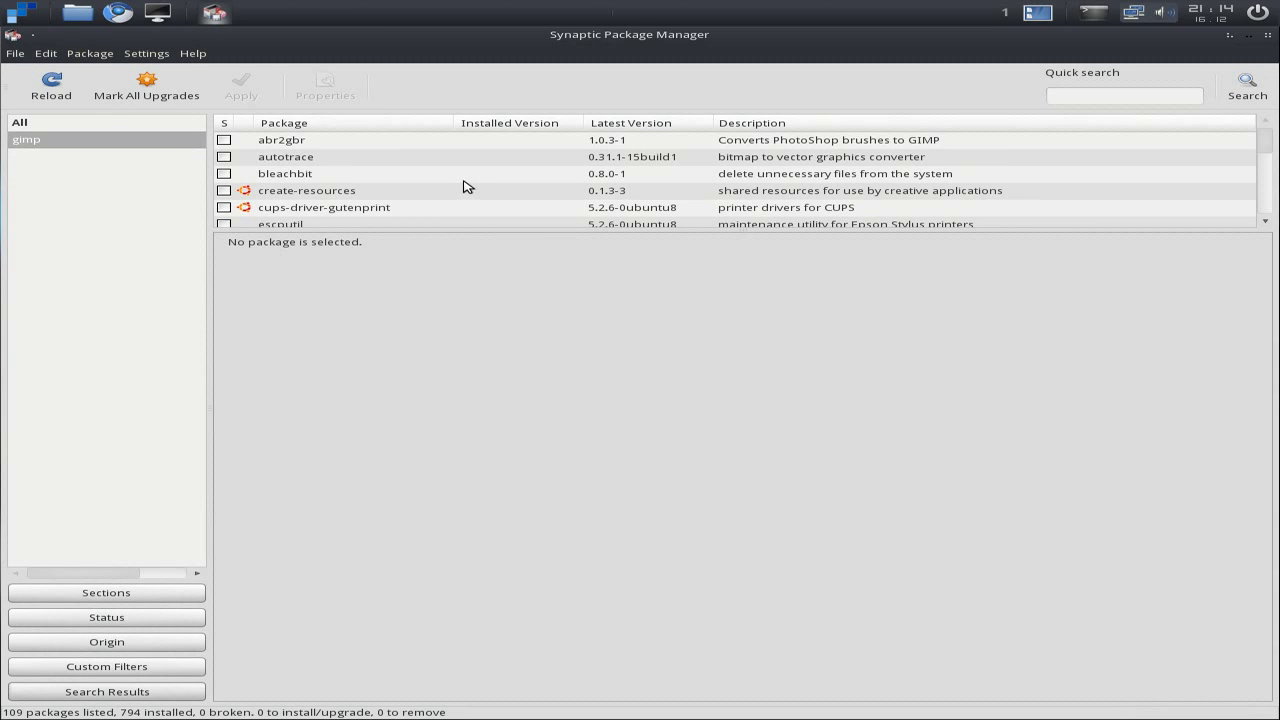
Browse the 109 gimp search results, then close Synaptic.
scroll(463, 187, down, 1)
scroll(463, 187, down, 2)
scroll(463, 187, down, 1)
scroll(463, 187, down, 2)
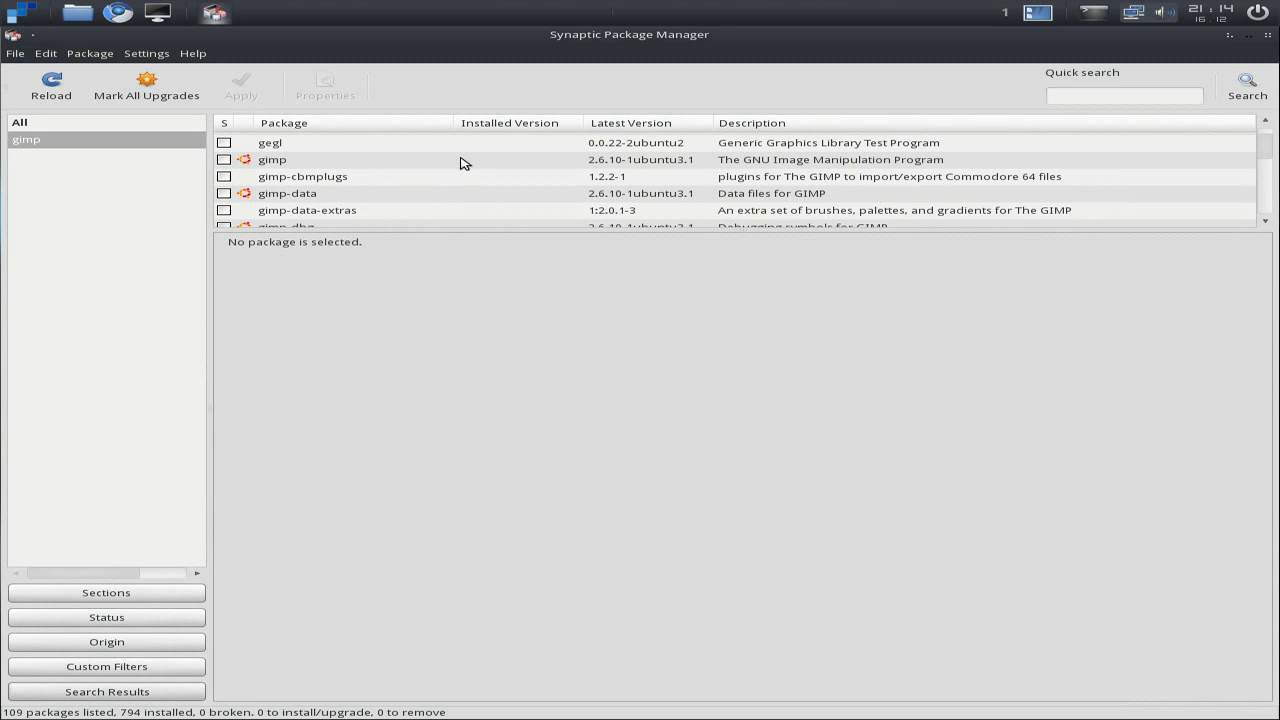
scroll(463, 163, down, 2)
scroll(463, 163, down, 1)
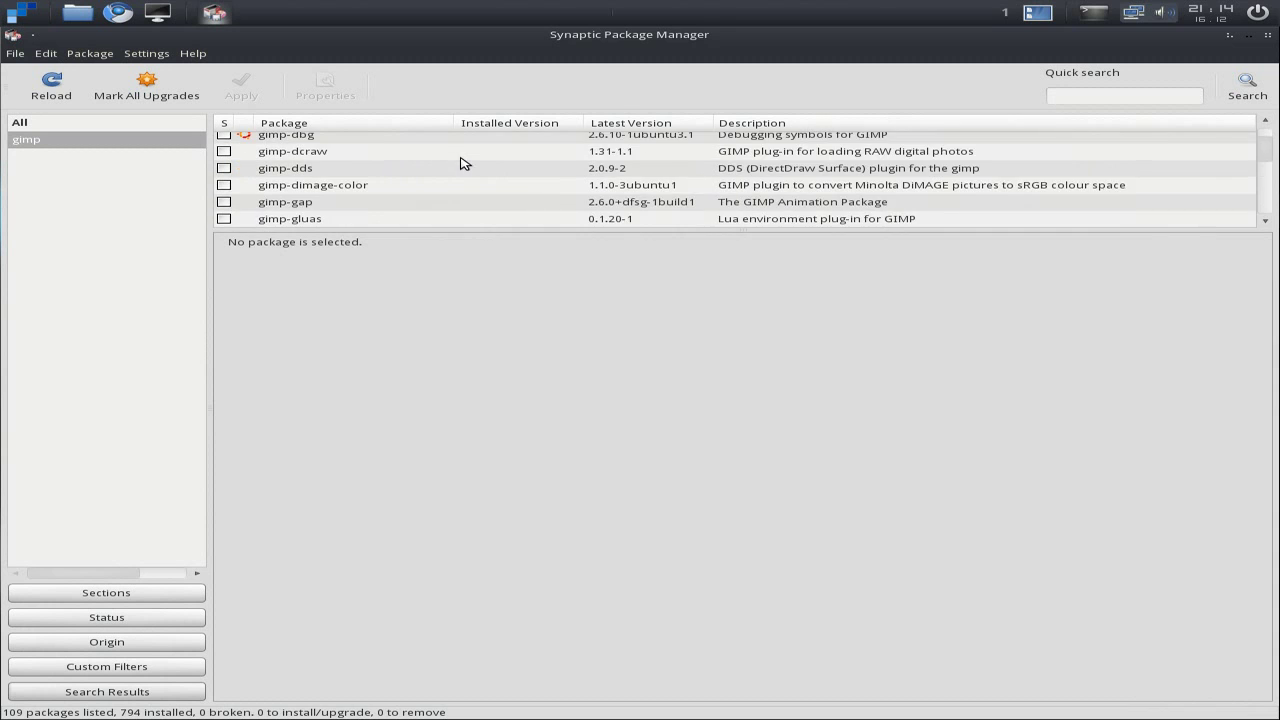
scroll(463, 163, up, 2)
scroll(465, 192, up, 3)
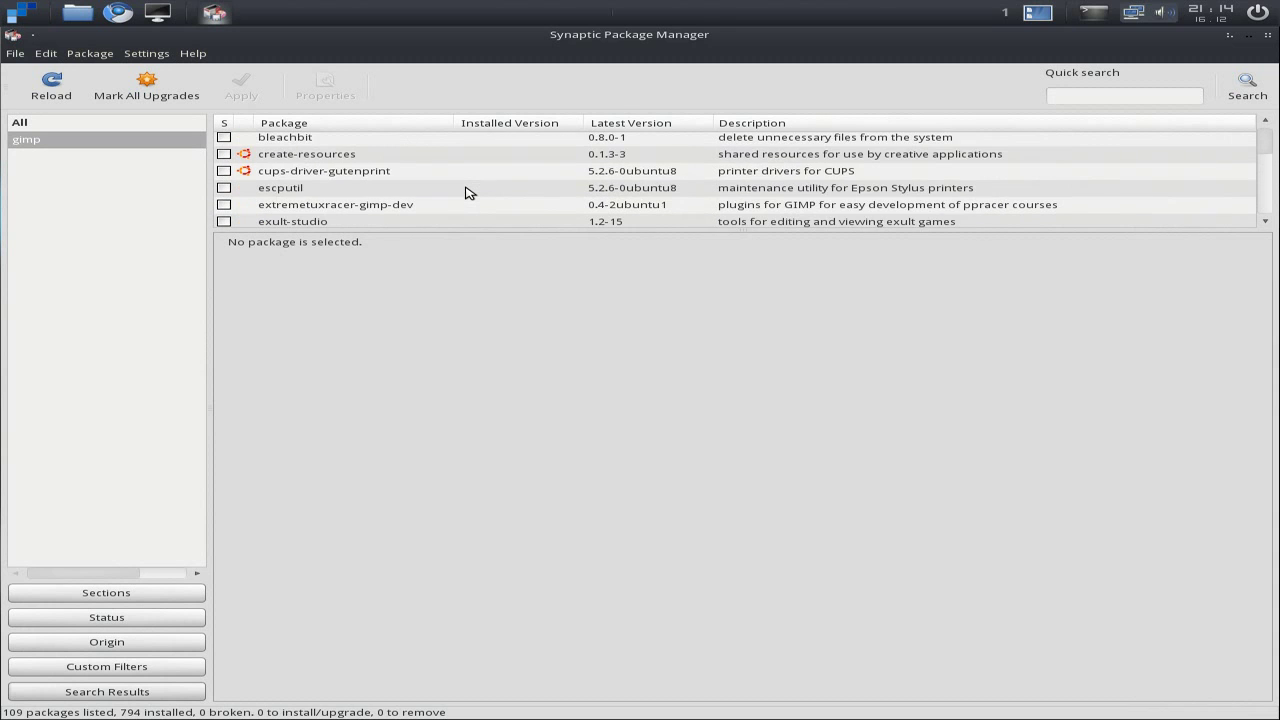
scroll(465, 192, up, 1)
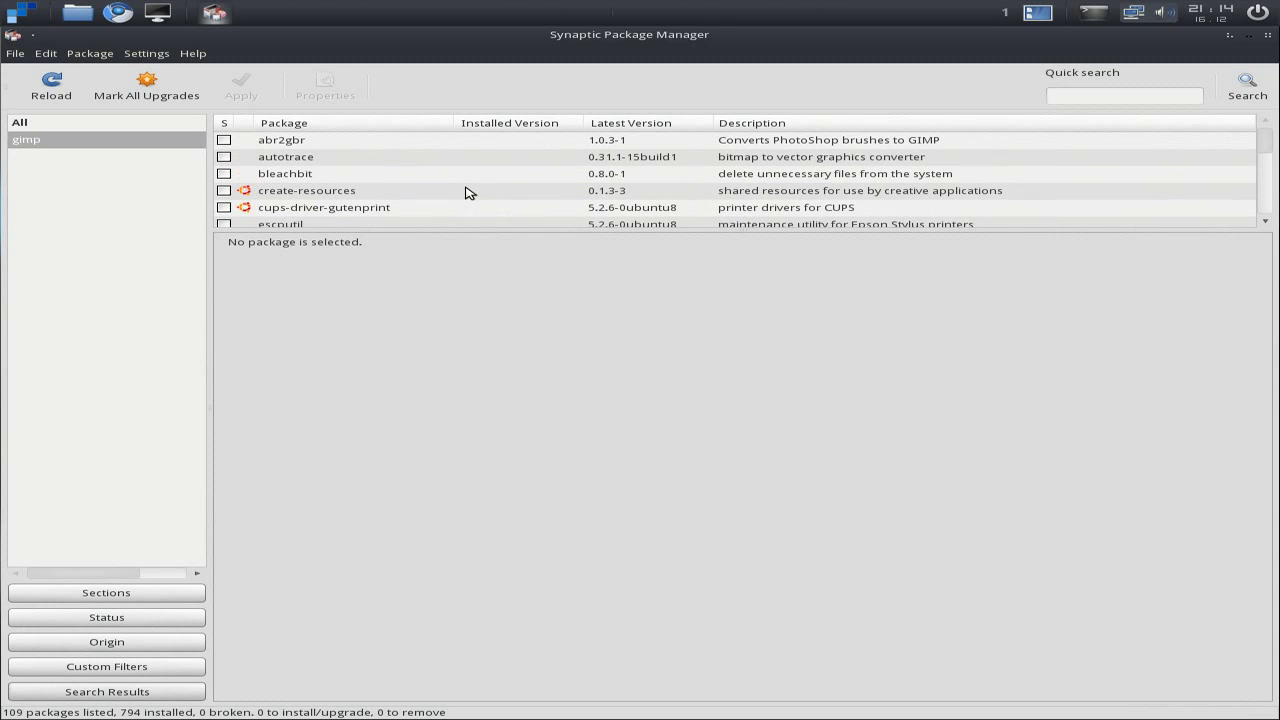
click(1269, 38)
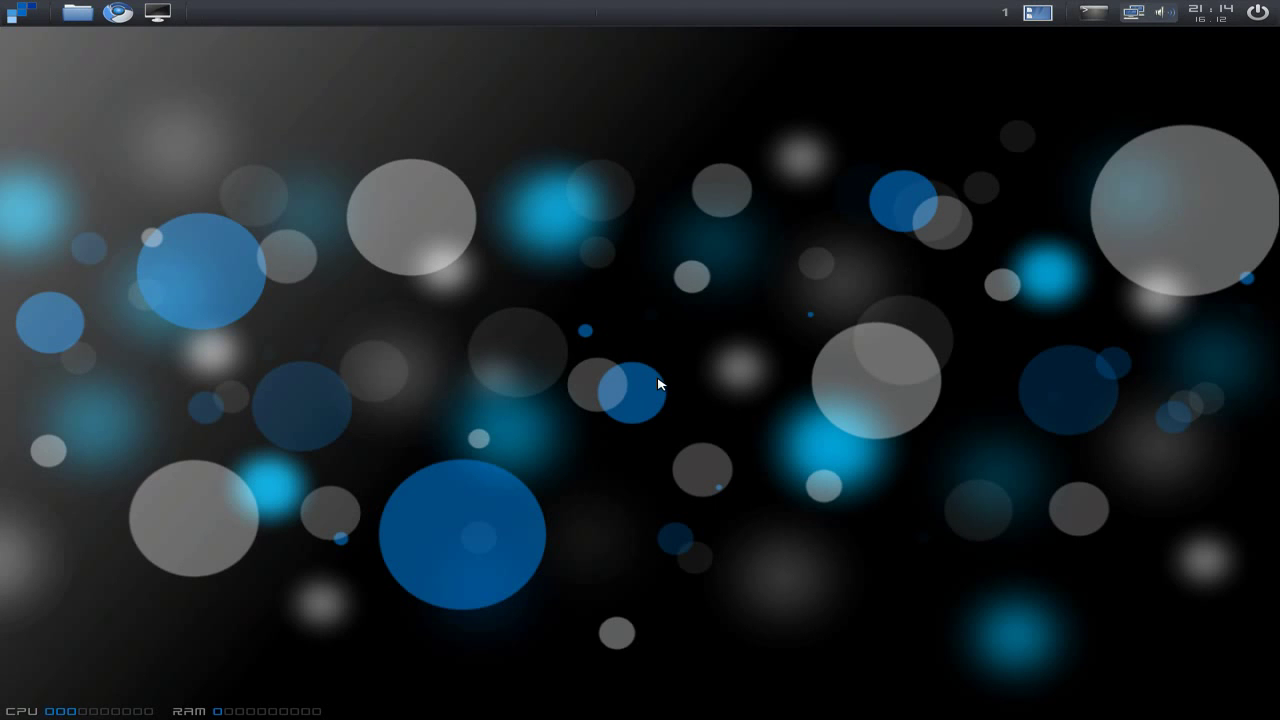